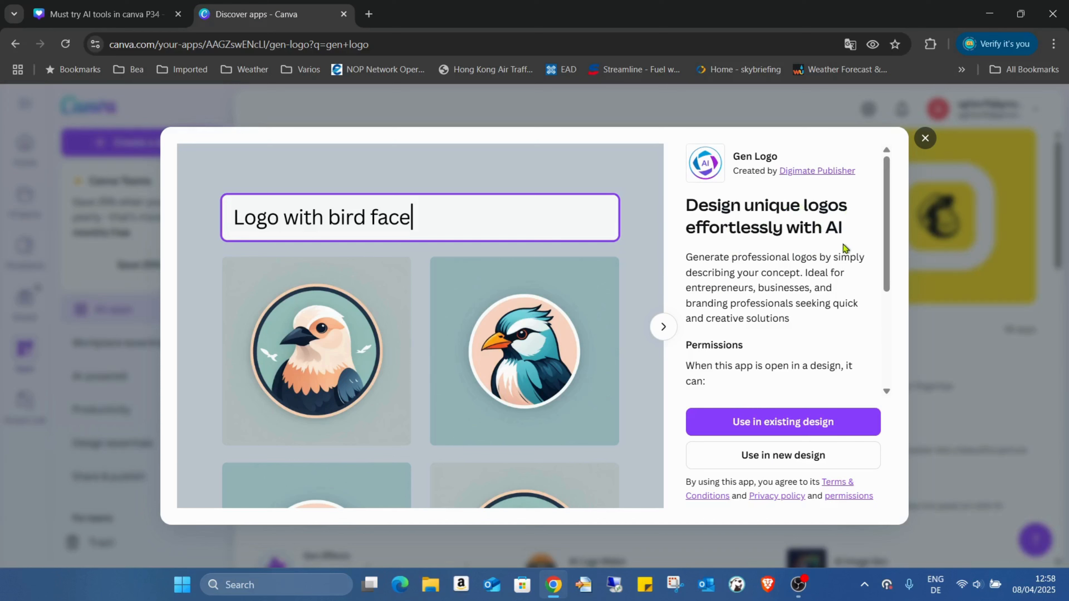
Step: Review the Gen Logo app's description and permissions, and return to blank page 5 of the "Must try AI tools in canva P34" design
{"action": "scroll", "coordinate": [845, 246], "scroll_direction": "down", "scroll_amount": 4}
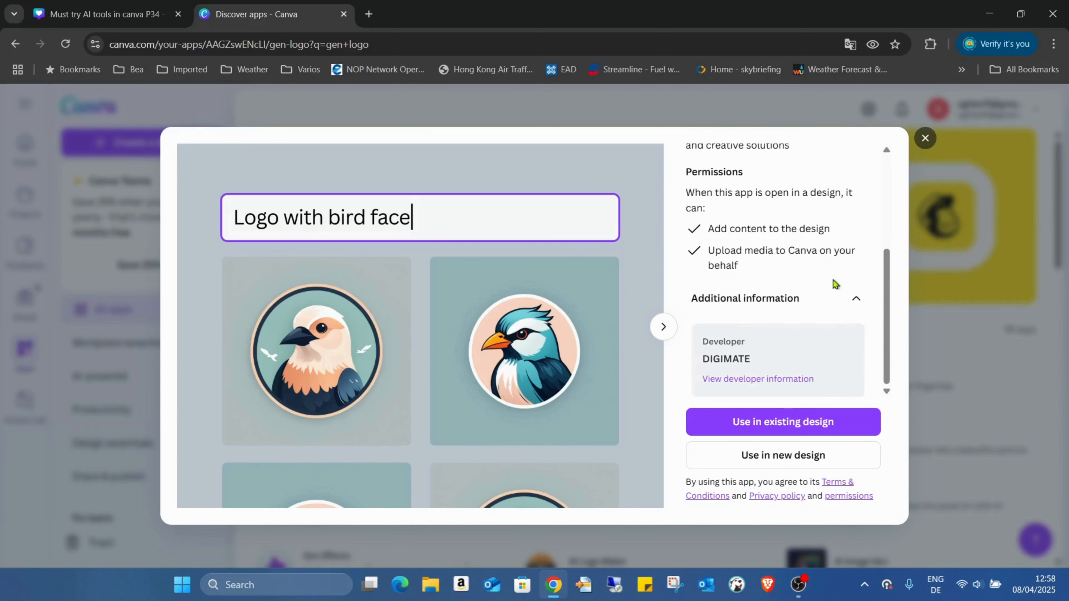
{"action": "scroll", "coordinate": [715, 307], "scroll_direction": "up", "scroll_amount": 3}
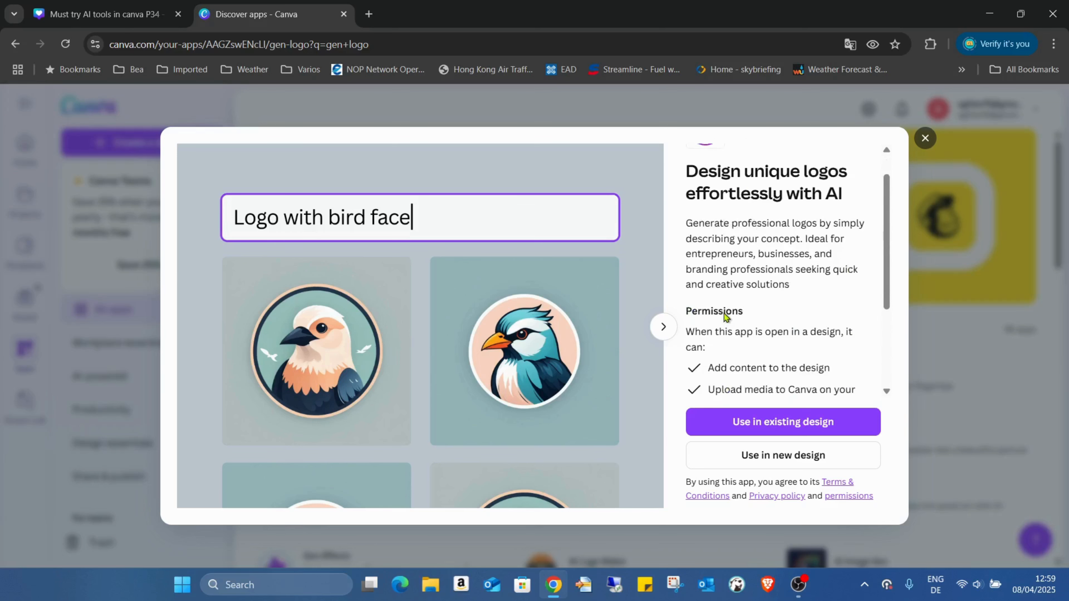
{"action": "scroll", "coordinate": [725, 317], "scroll_direction": "up", "scroll_amount": 1}
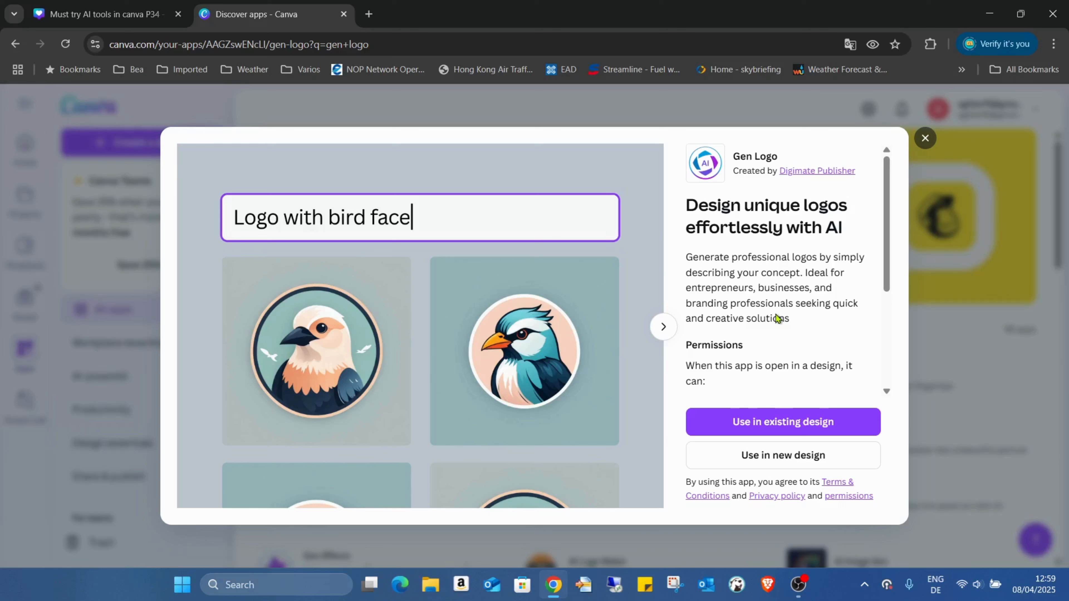
{"action": "left_click", "coordinate": [344, 14]}
{"action": "left_click", "coordinate": [647, 499]}
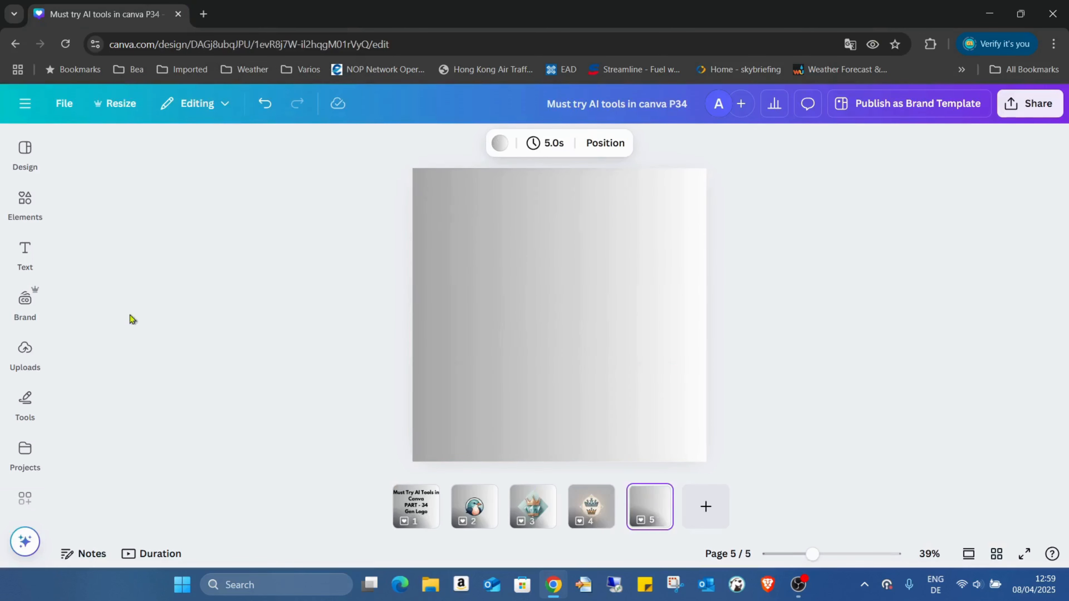
Step: Search the Canva apps for "gen logo" and open the Gen Logo app in the design
{"action": "left_click", "coordinate": [40, 339]}
{"action": "left_click", "coordinate": [38, 318]}
{"action": "left_click", "coordinate": [37, 318]}
{"action": "left_click", "coordinate": [38, 358]}
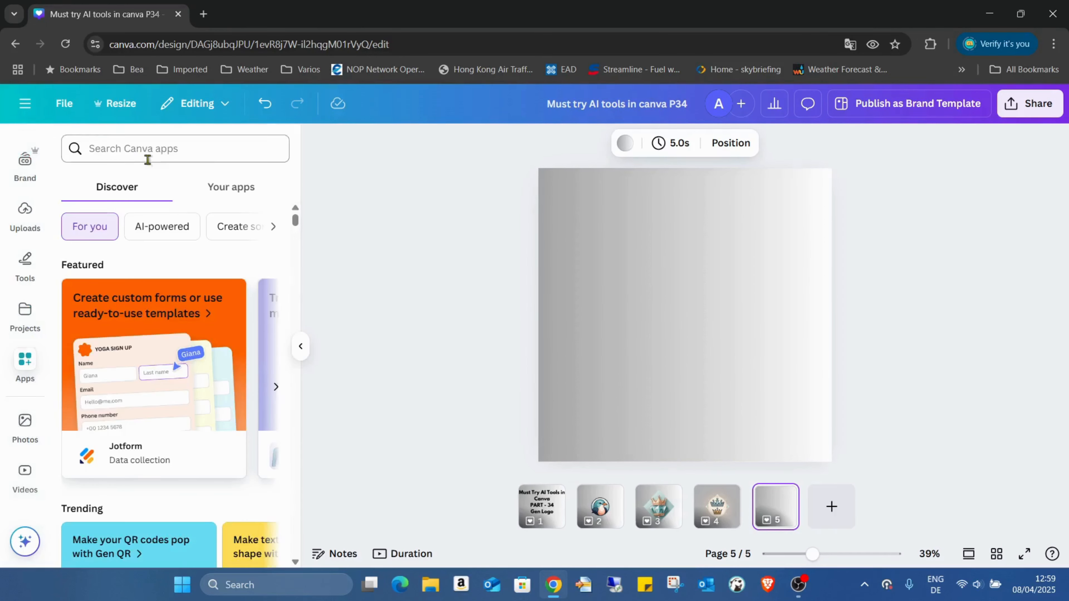
{"action": "left_click", "coordinate": [160, 159]}
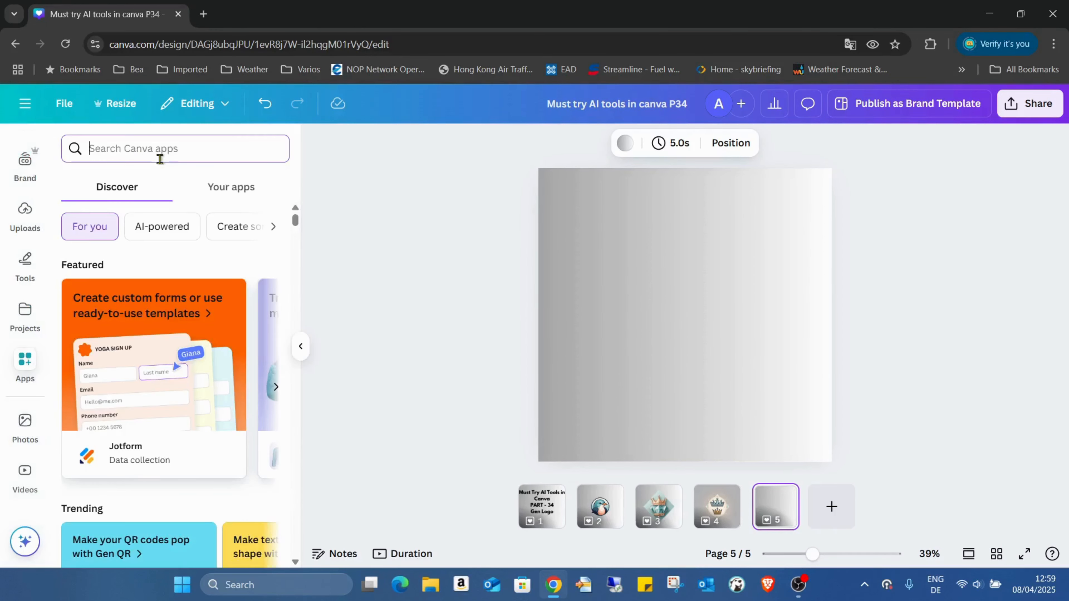
{"action": "type", "text": "gen logo"}
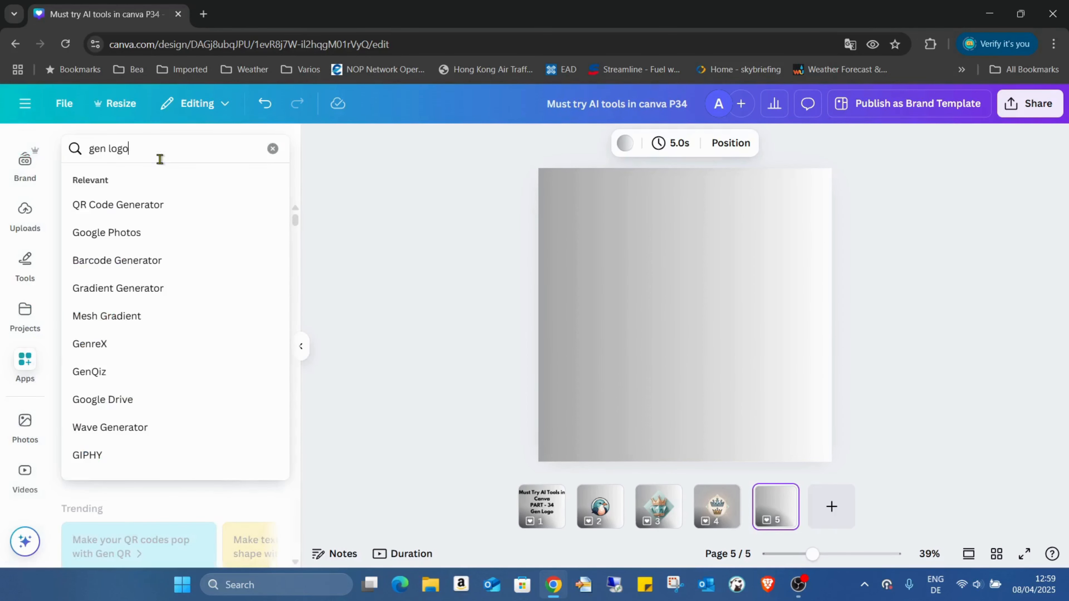
{"action": "key", "text": "Return"}
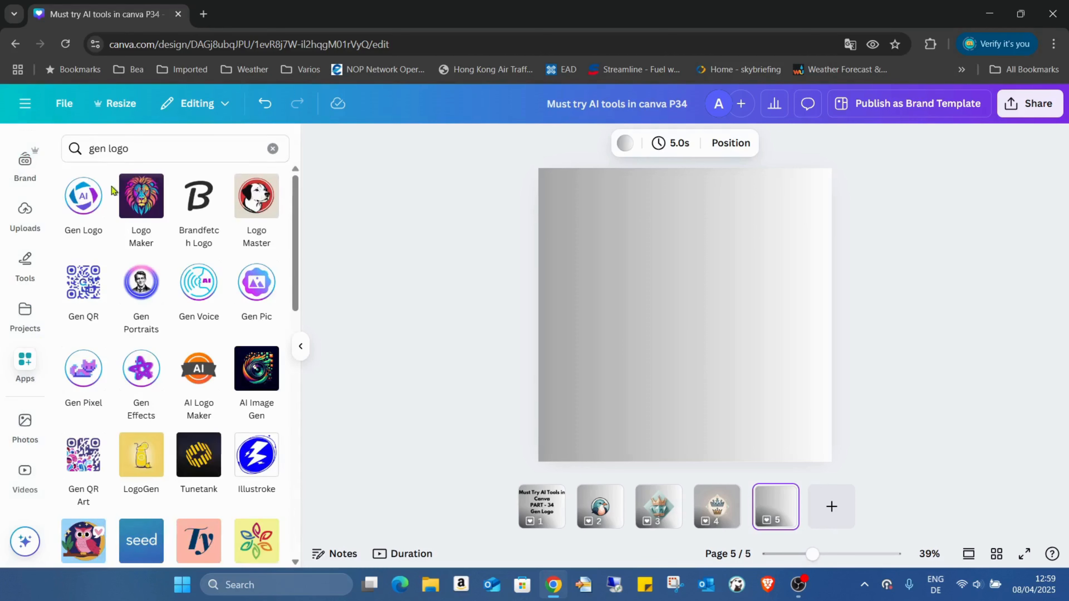
{"action": "left_click", "coordinate": [94, 197]}
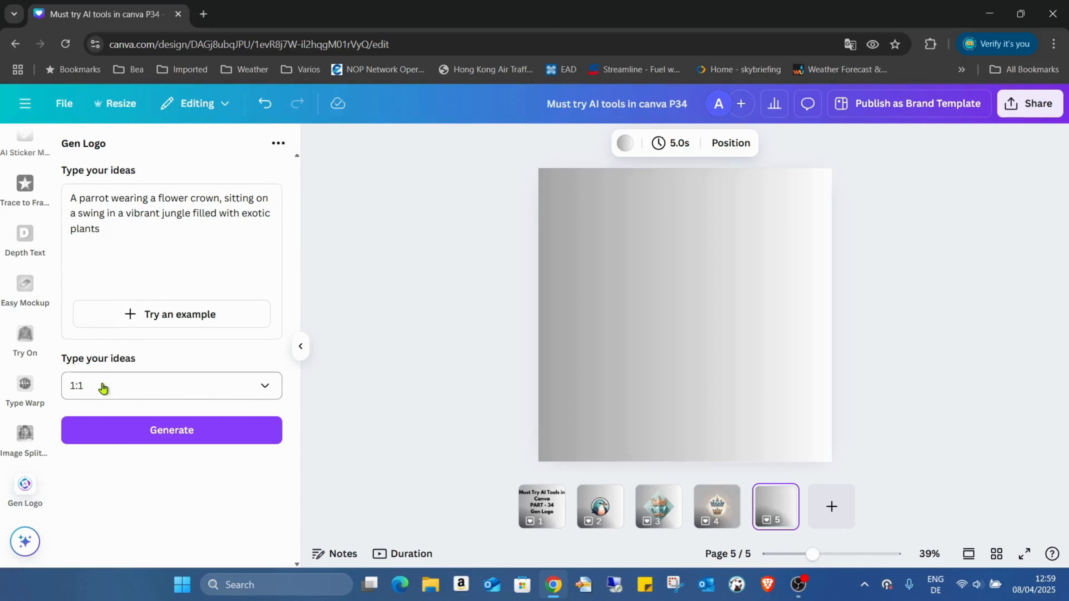
Step: Select the 1:1 aspect ratio and generate an image from the example prompt about a fluffy white bunny in overalls holding a giant sunflower
{"action": "left_click", "coordinate": [263, 387]}
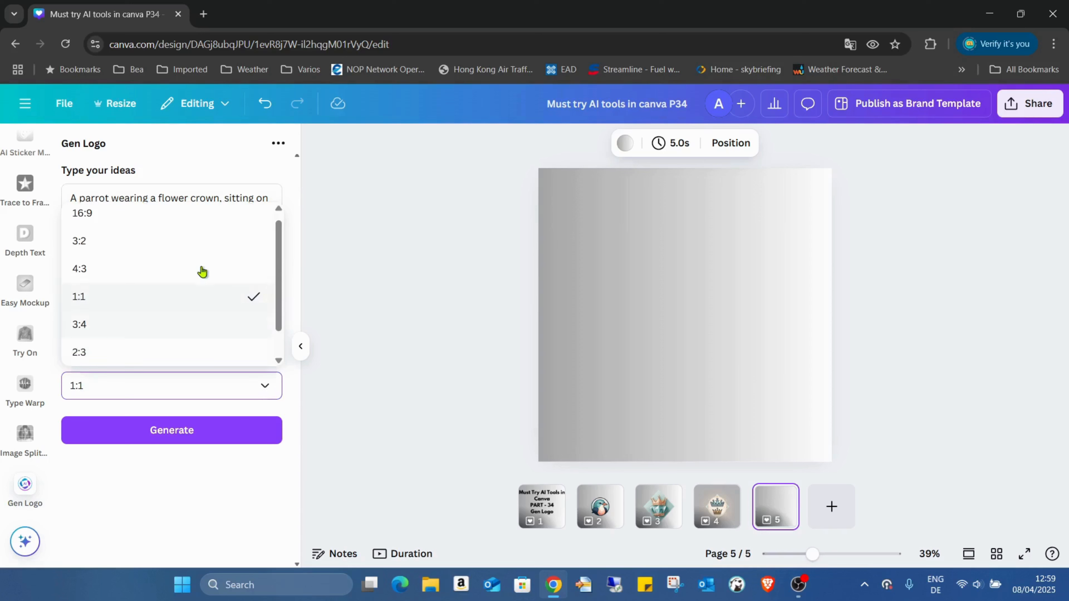
{"action": "scroll", "coordinate": [204, 296], "scroll_direction": "down", "scroll_amount": 1}
{"action": "scroll", "coordinate": [207, 298], "scroll_direction": "up", "scroll_amount": 1}
{"action": "left_click", "coordinate": [183, 295]}
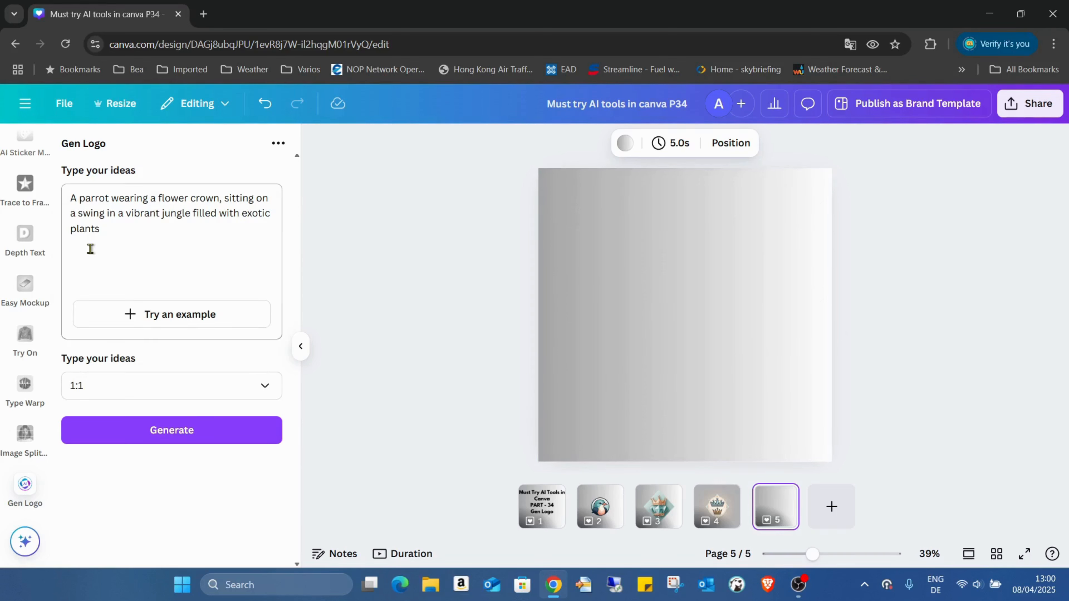
{"action": "left_click", "coordinate": [200, 325]}
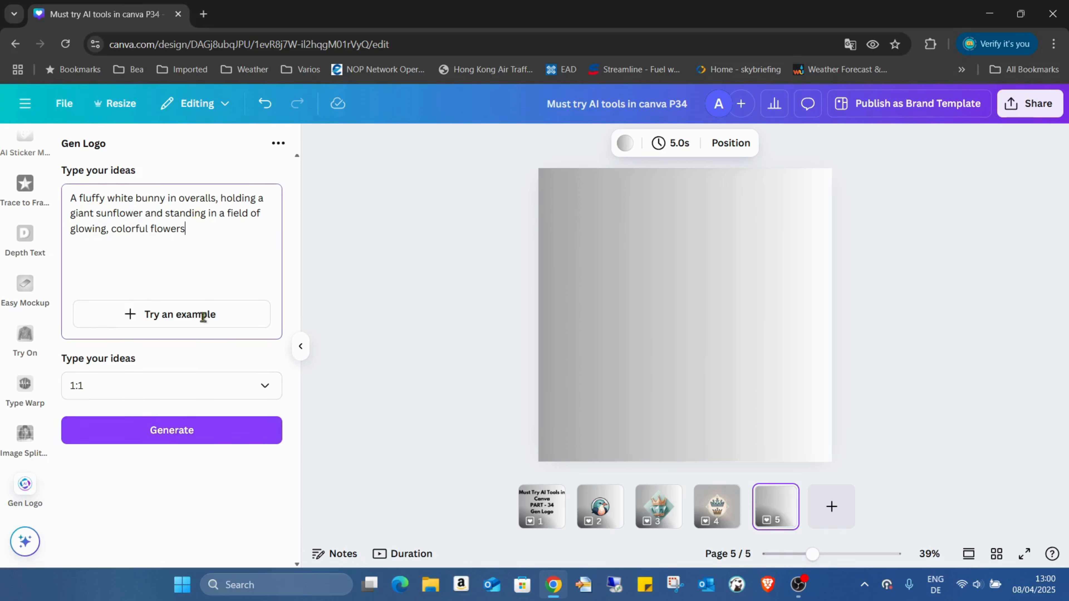
{"action": "left_click", "coordinate": [201, 436]}
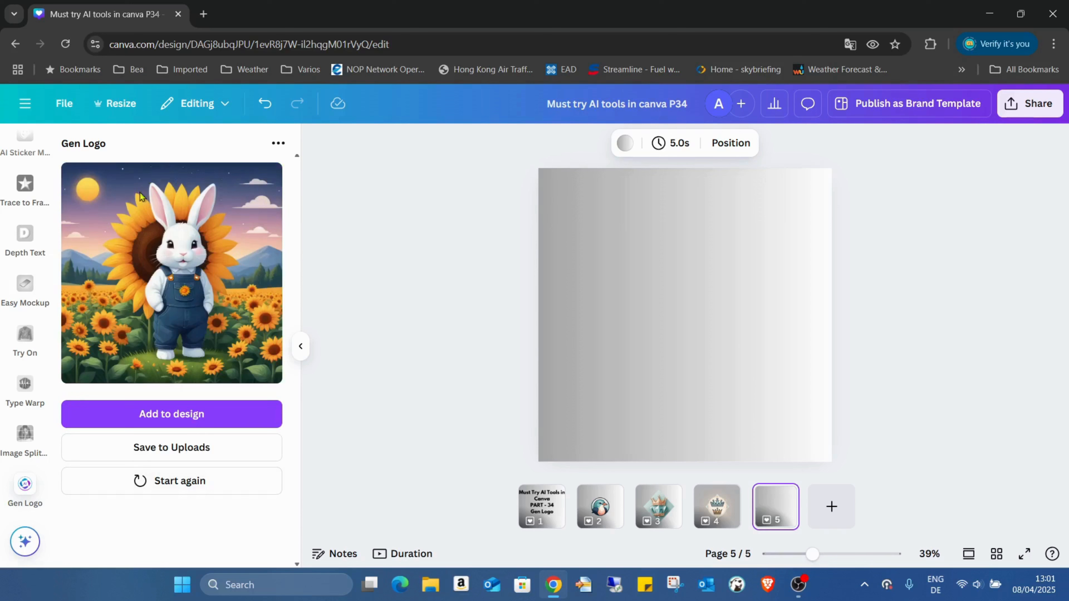
Step: Fill page 5 with the generated bunny image and add a blank page 6
{"action": "left_click", "coordinate": [199, 414]}
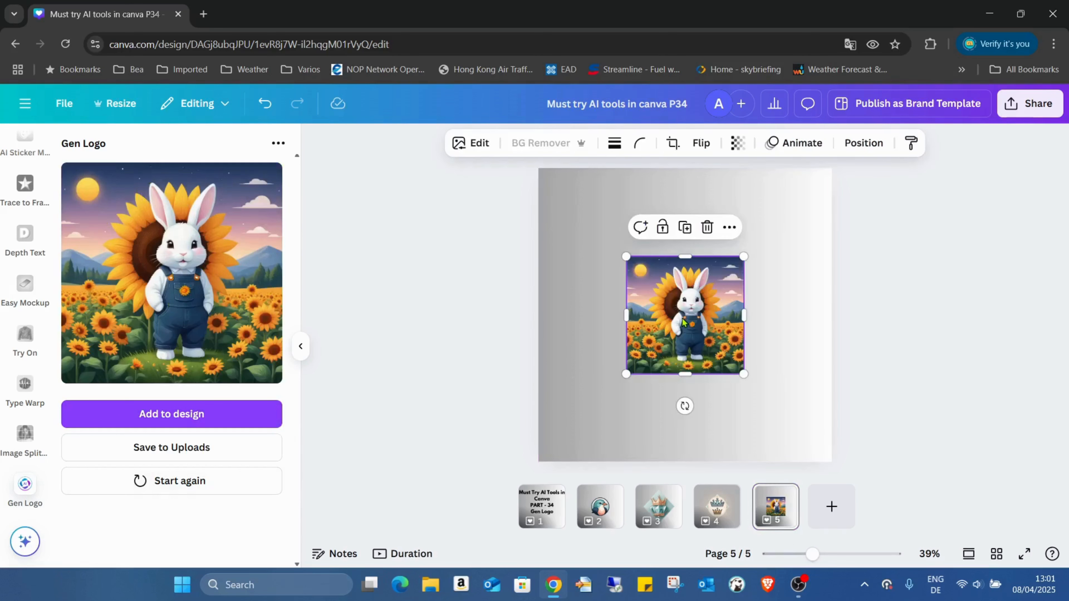
{"action": "left_click_drag", "start_coordinate": [683, 317], "coordinate": [596, 230]}
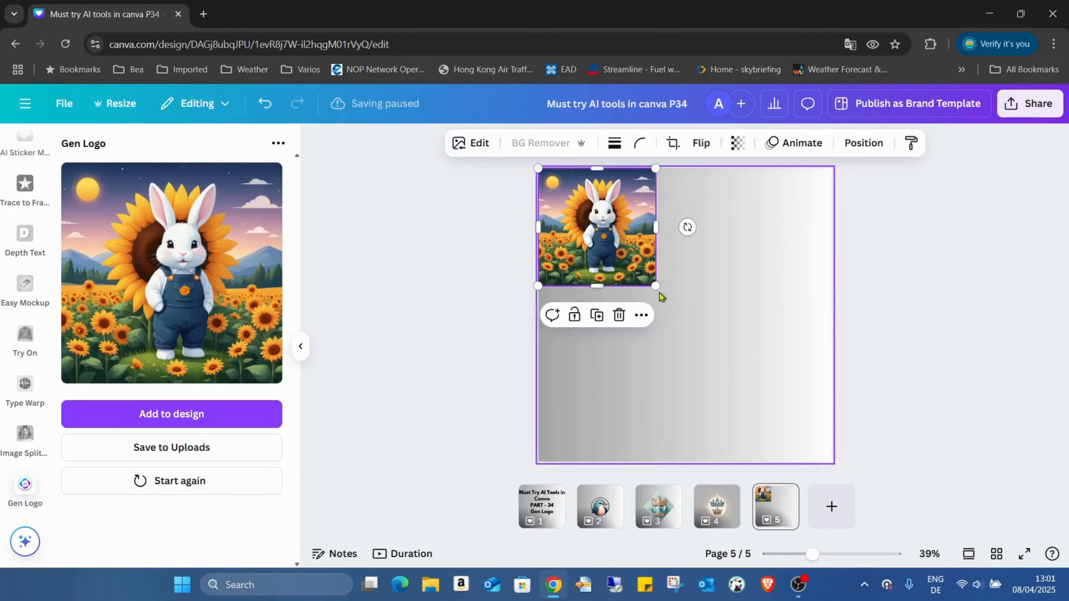
{"action": "left_click_drag", "start_coordinate": [655, 285], "coordinate": [832, 461]}
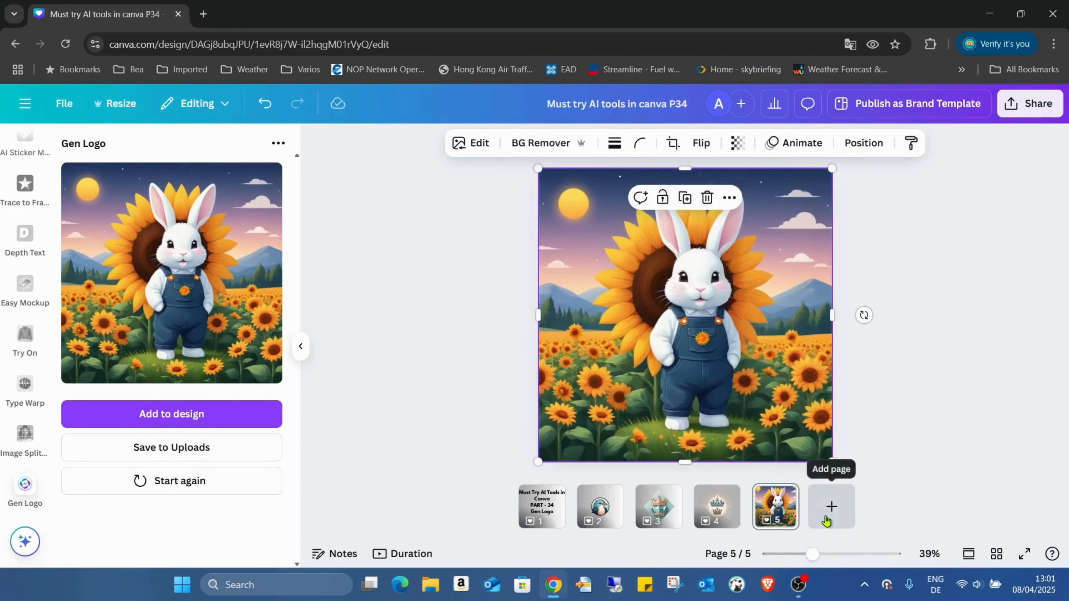
{"action": "left_click", "coordinate": [831, 507]}
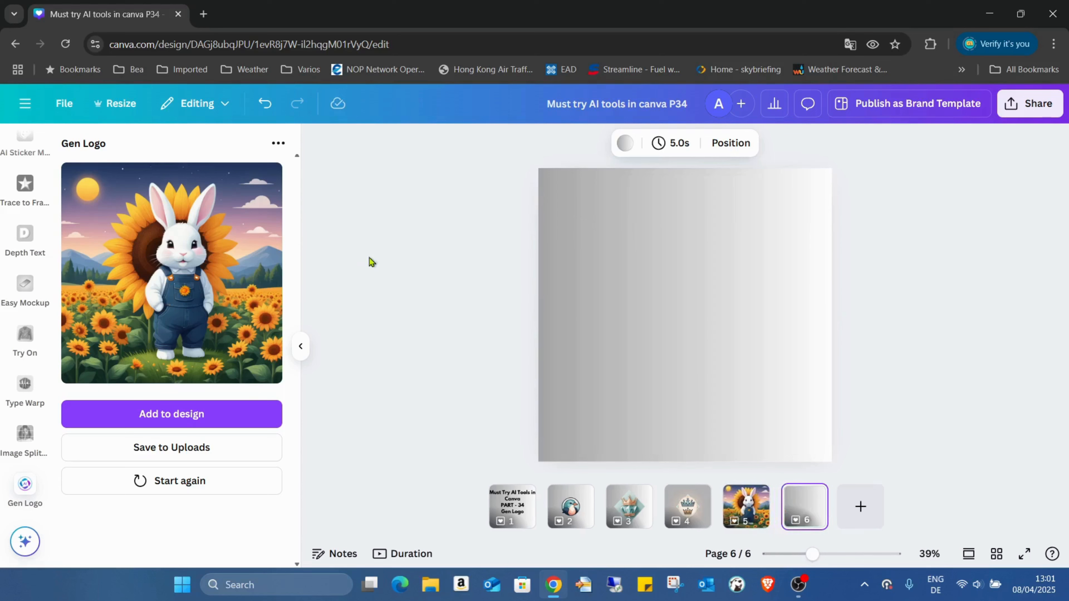
Step: Restart Gen Logo and generate from the prompt "logo with a bulldog face in a round shape, black and white, the bulldog hold a screwdriver"
{"action": "left_click", "coordinate": [203, 484]}
{"action": "left_click_drag", "start_coordinate": [188, 231], "coordinate": [69, 196]}
{"action": "type", "text": "logo "}
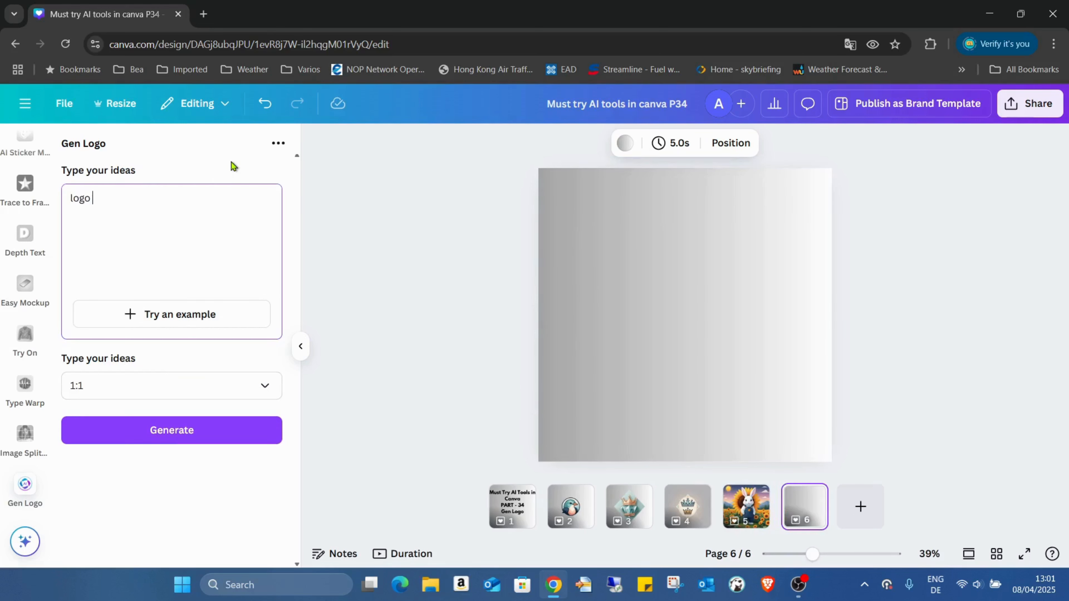
{"action": "type", "text": "with a bulldoig"}
{"action": "key", "text": "BackSpace"}
{"action": "key", "text": "BackSpace"}
{"action": "type", "text": "g fcae"}
{"action": "key", "text": "BackSpace"}
{"action": "key", "text": "BackSpace"}
{"action": "key", "text": "BackSpace"}
{"action": "type", "text": "ace in a"}
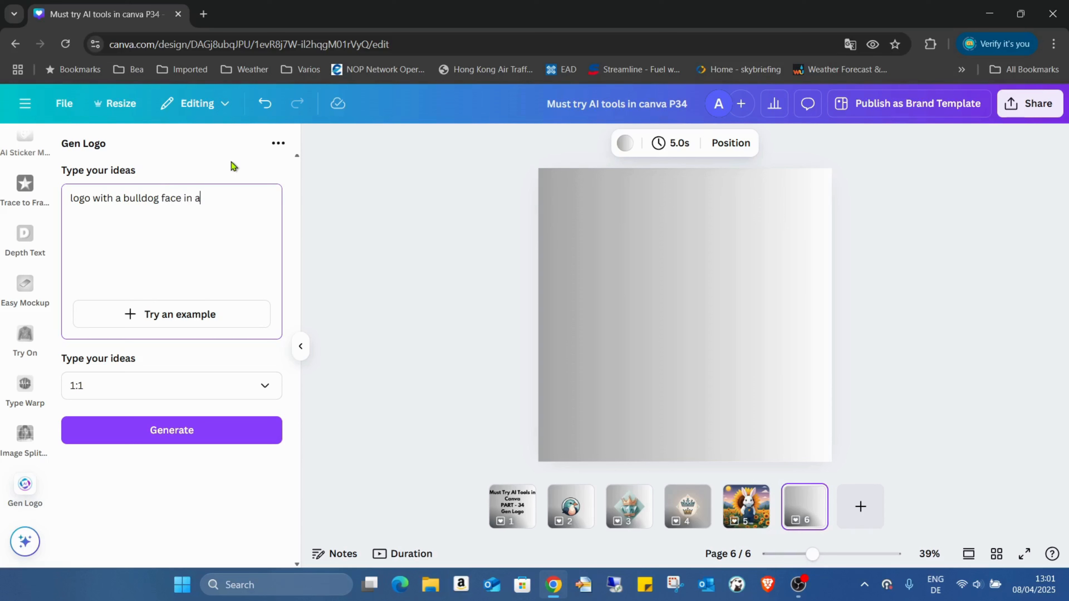
{"action": "type", "text": " round shape, black"}
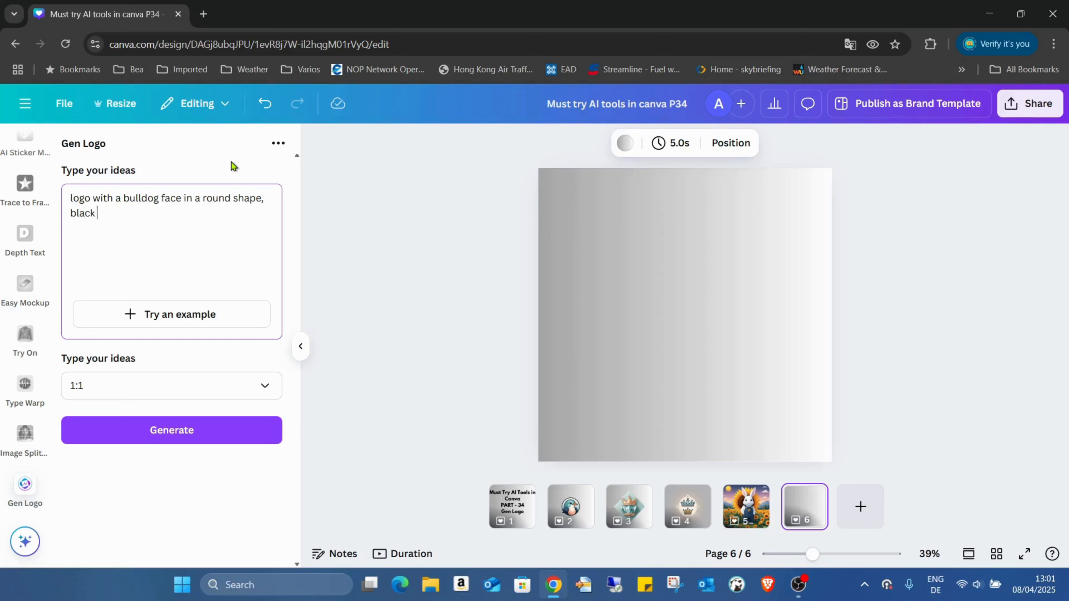
{"action": "type", "text": " and white, the bulldog hold a"}
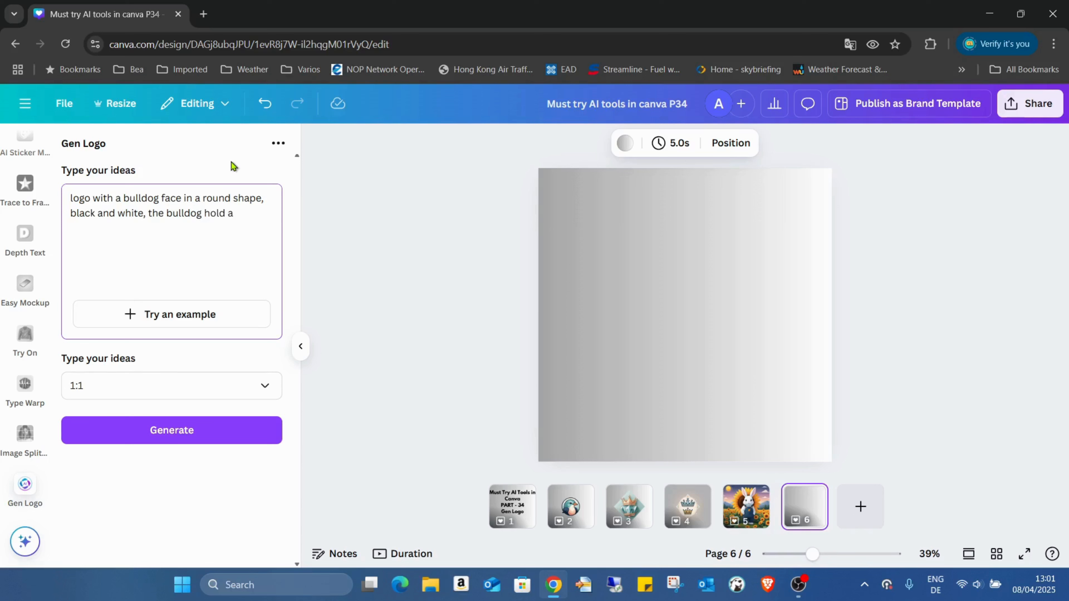
{"action": "type", "text": " screwdriver"}
{"action": "left_click", "coordinate": [170, 434]}
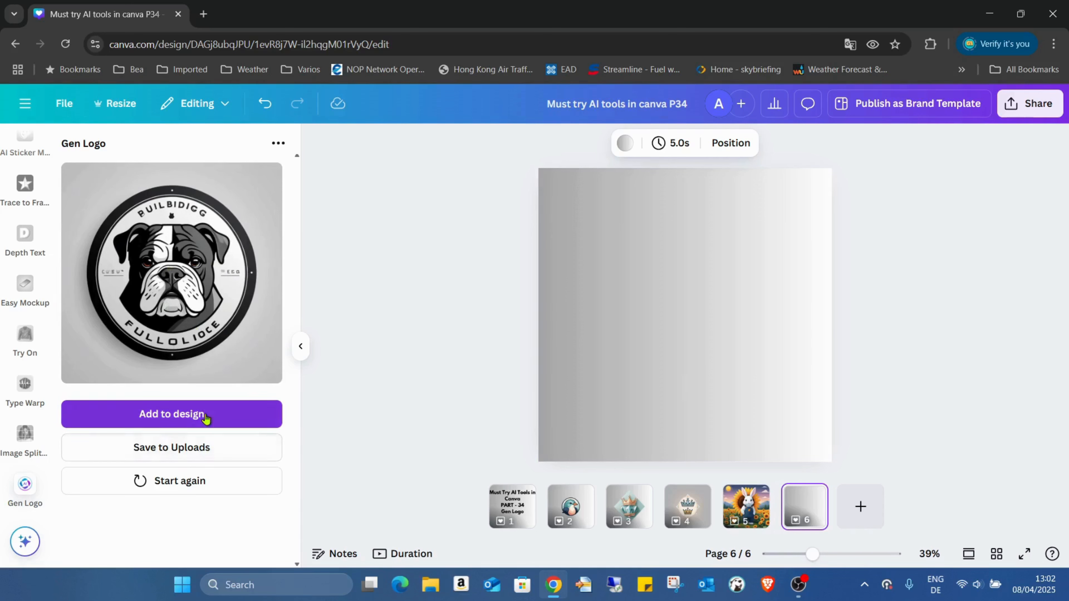
Step: Fill page 6 with the uncropped generated bulldog logo and add a blank page 7
{"action": "left_click_drag", "start_coordinate": [627, 303], "coordinate": [641, 303]}
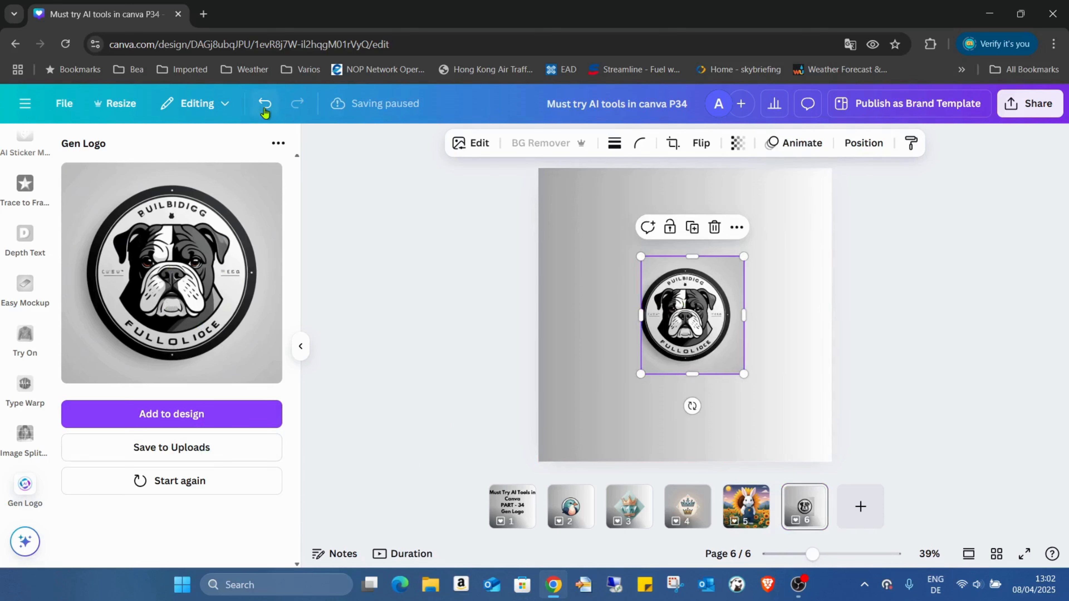
{"action": "left_click", "coordinate": [264, 103]}
{"action": "left_click_drag", "start_coordinate": [643, 326], "coordinate": [554, 238]}
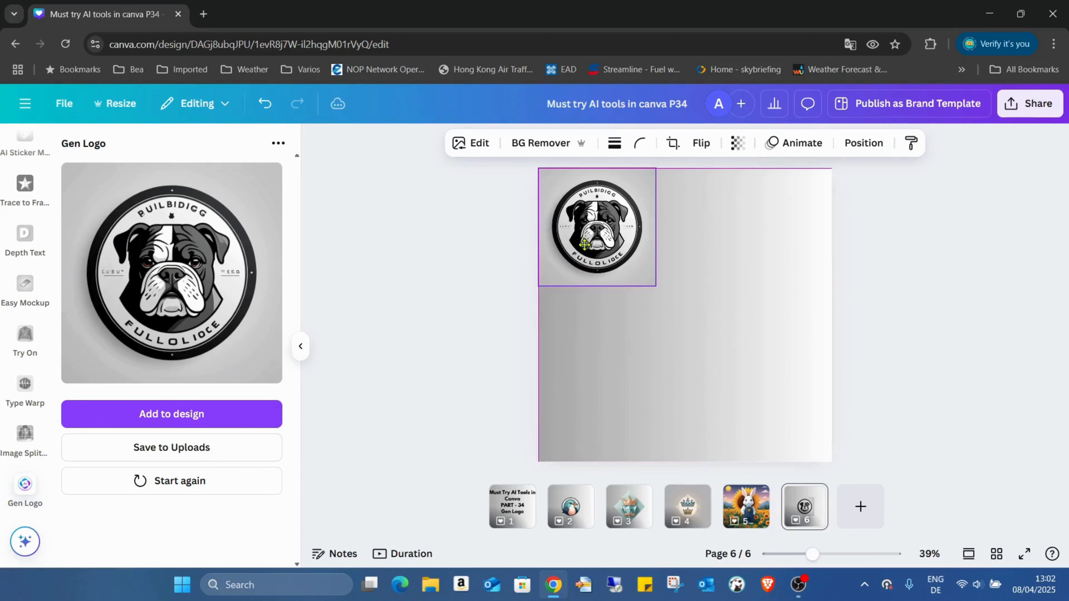
{"action": "left_click_drag", "start_coordinate": [655, 286], "coordinate": [834, 463]}
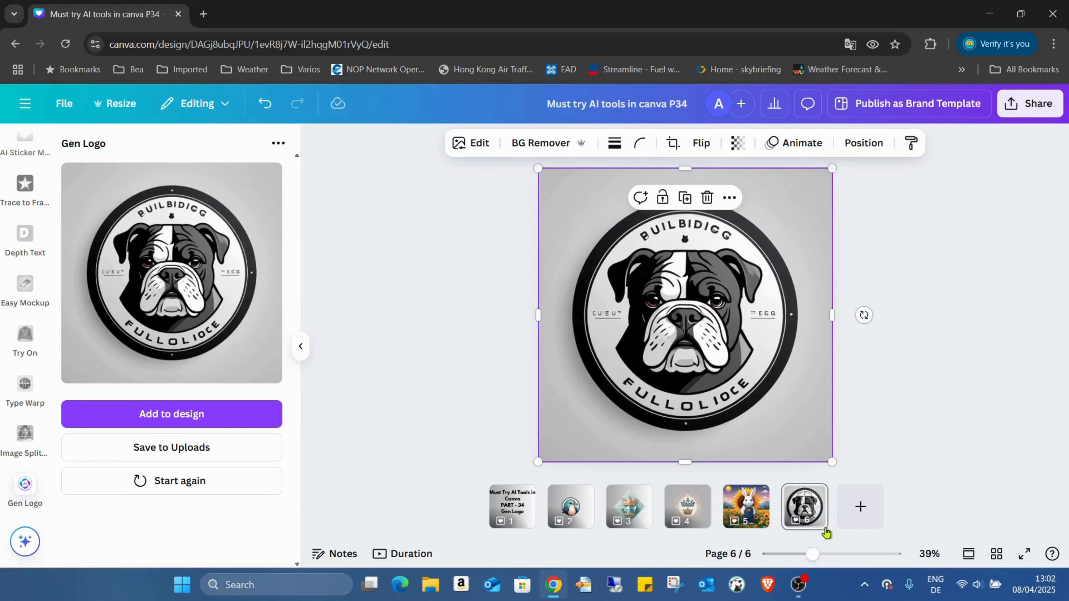
{"action": "left_click", "coordinate": [860, 506]}
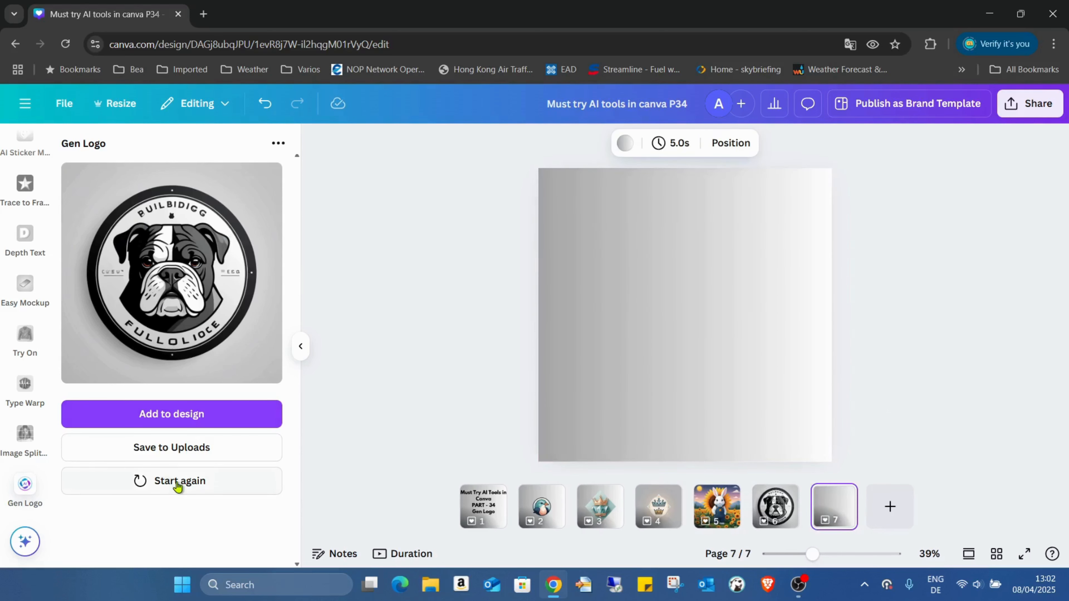
Step: Shorten the prompt to "logo with a bulldog face in a round shape, black and white" and generate another logo
{"action": "left_click", "coordinate": [177, 484]}
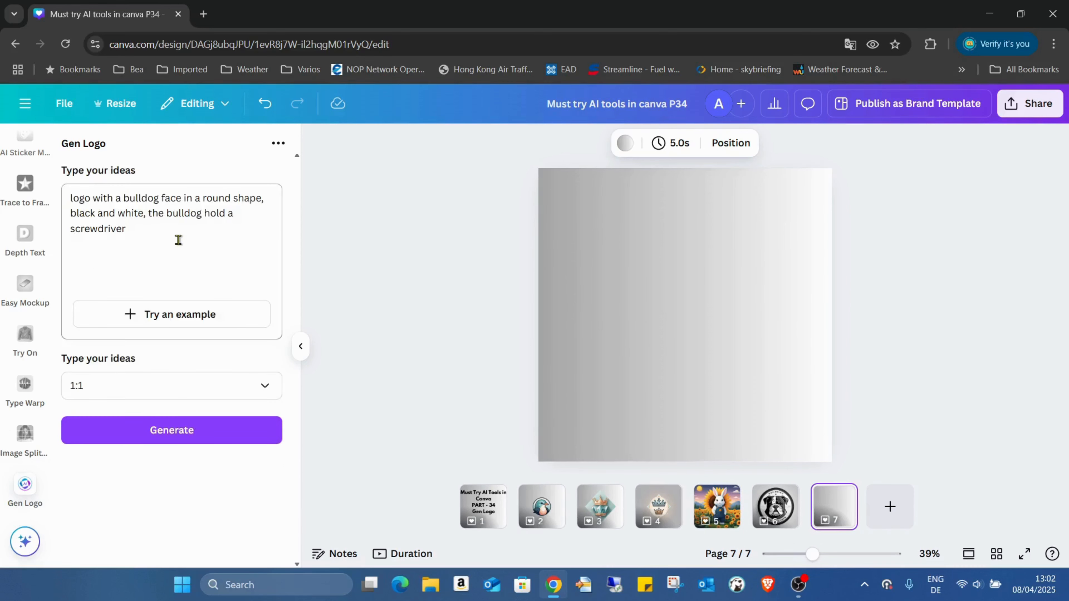
{"action": "left_click_drag", "start_coordinate": [175, 238], "coordinate": [150, 210]}
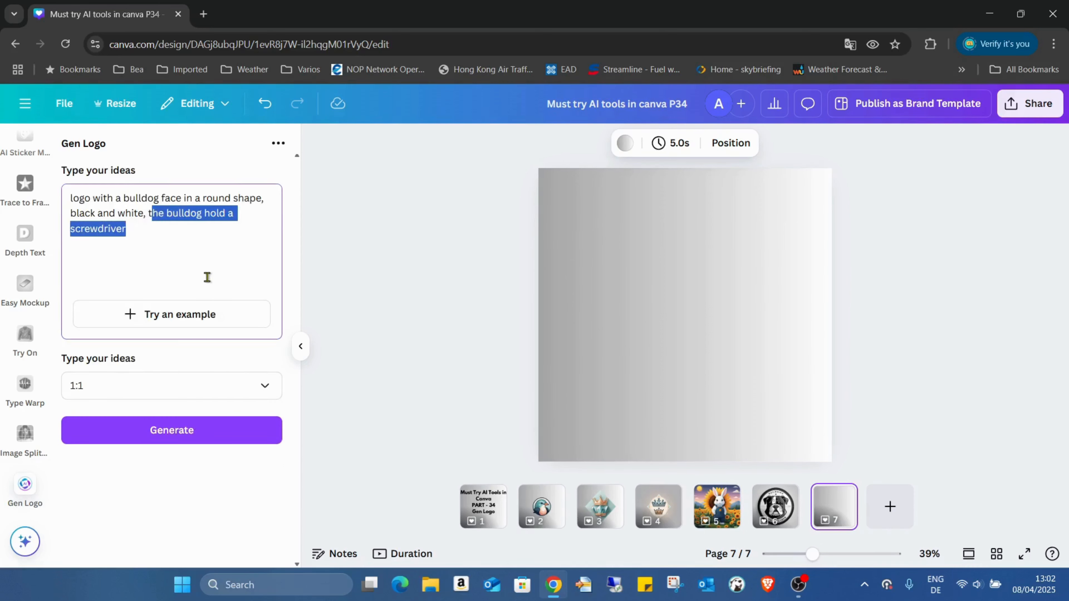
{"action": "key", "text": "BackSpace"}
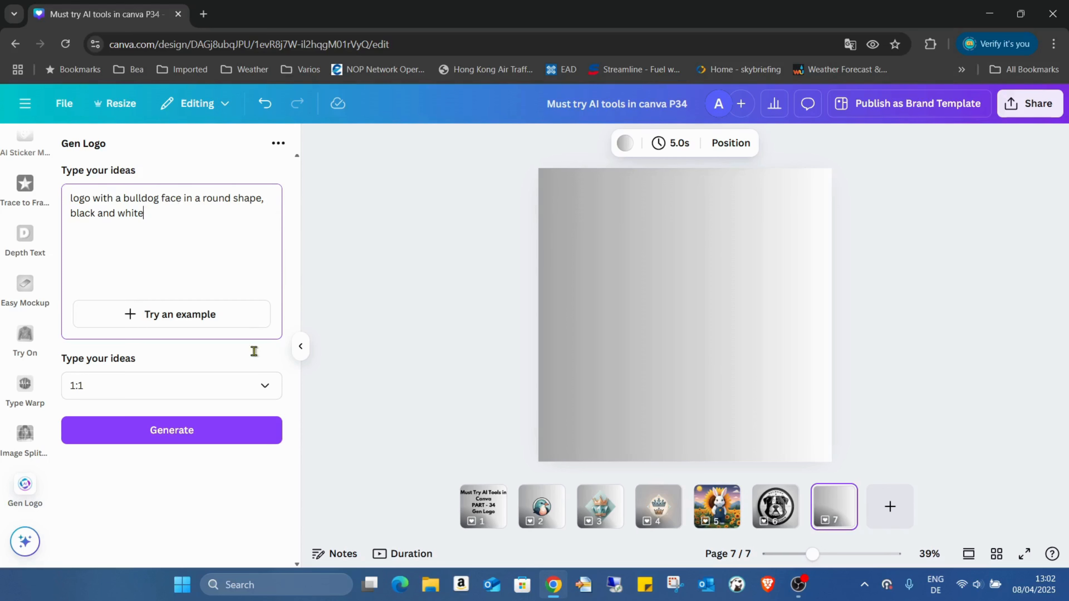
{"action": "left_click", "coordinate": [217, 437]}
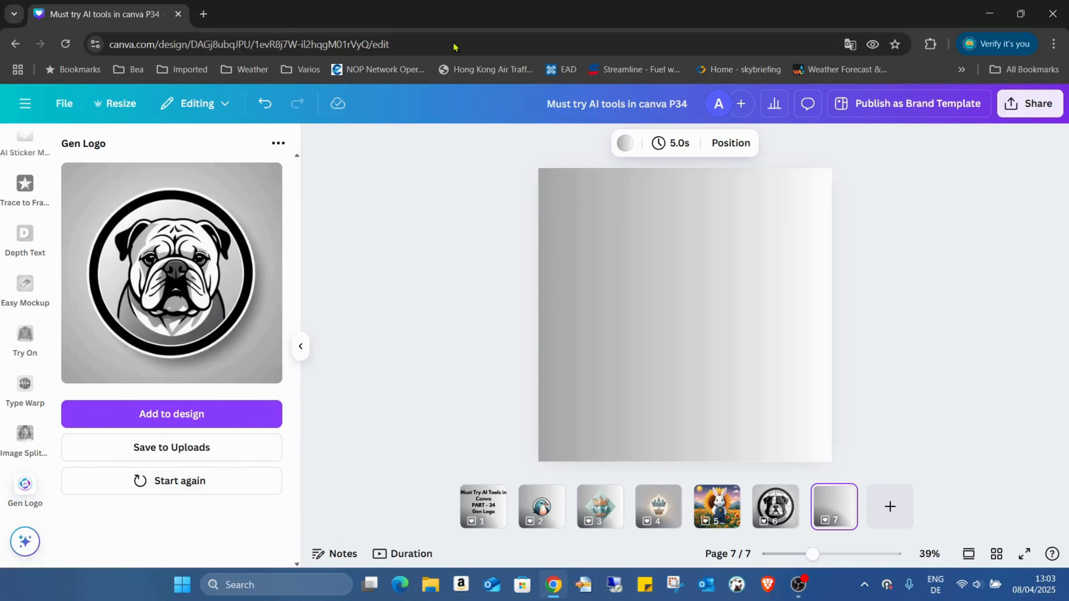
{"action": "left_click", "coordinate": [280, 144]}
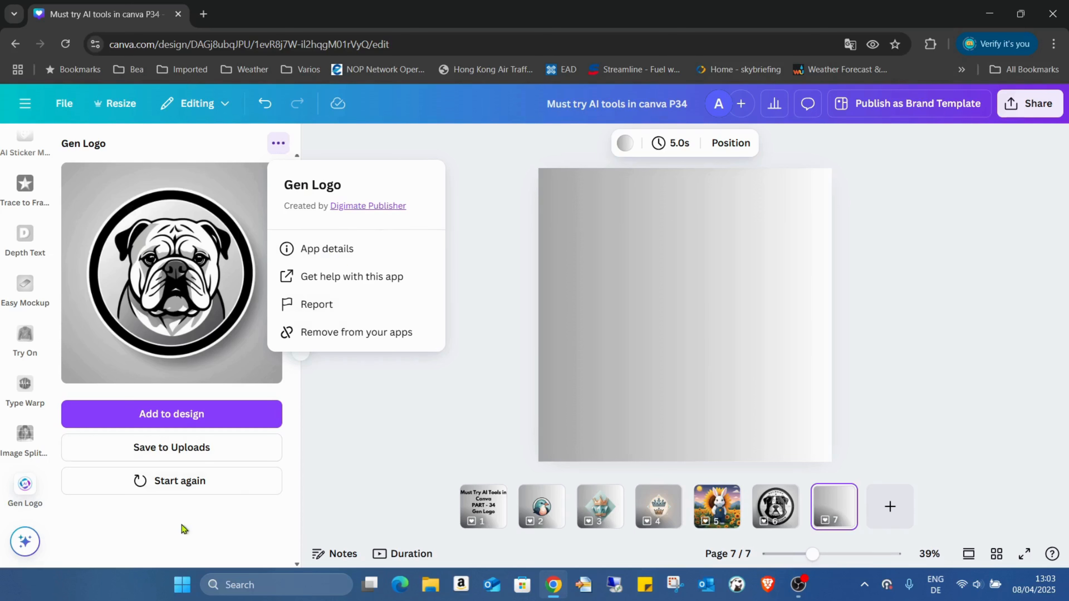
{"action": "left_click", "coordinate": [277, 142]}
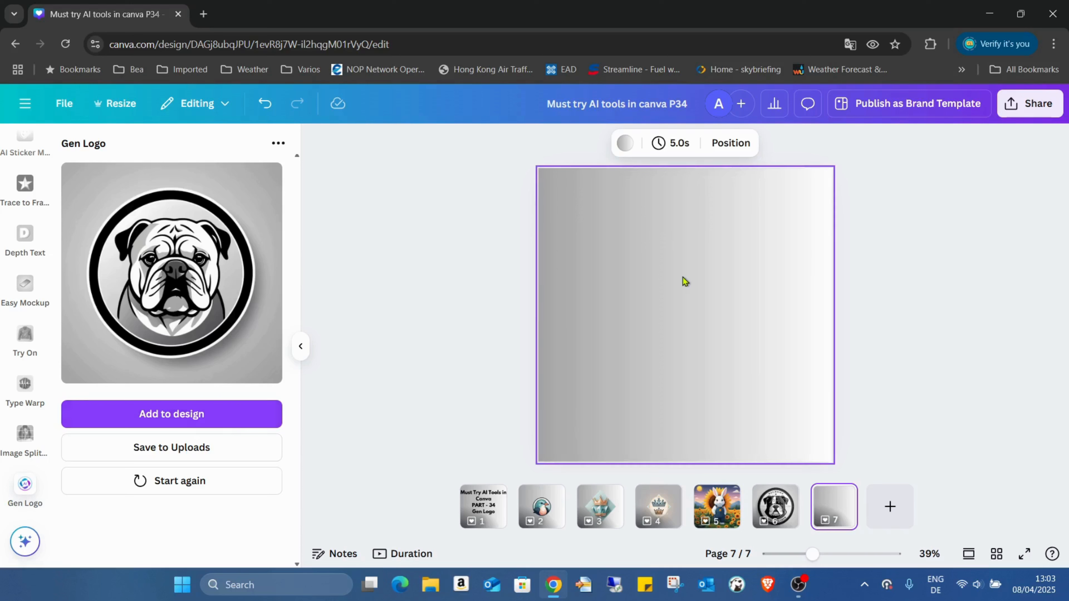
Step: Fill page 7 with the new bulldog logo and remove its background
{"action": "left_click_drag", "start_coordinate": [681, 270], "coordinate": [599, 187]}
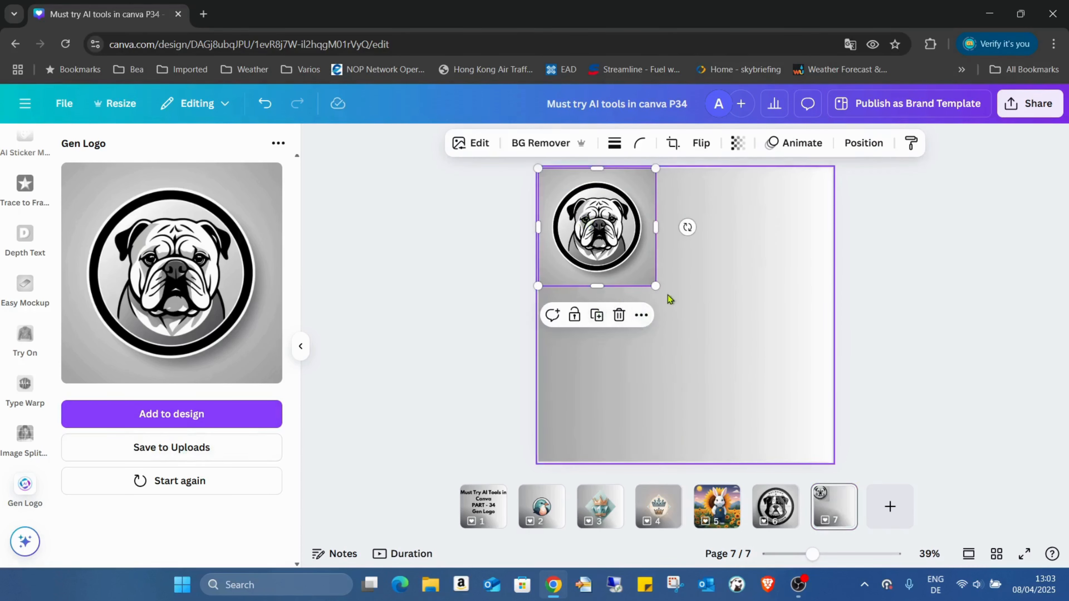
{"action": "left_click_drag", "start_coordinate": [655, 286], "coordinate": [831, 461]}
{"action": "left_click", "coordinate": [559, 142]}
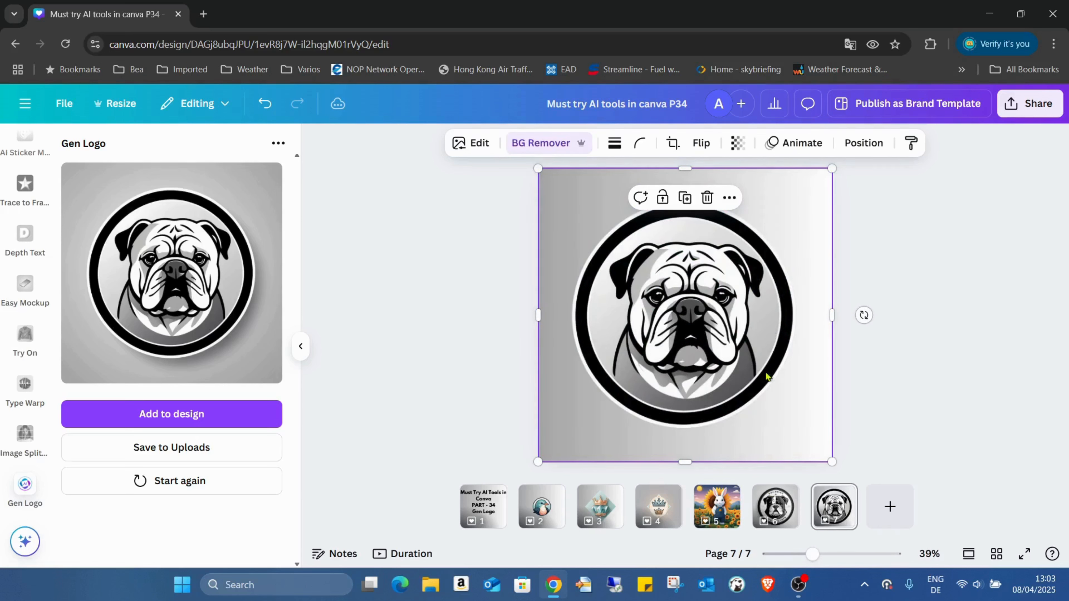
Step: Add a blank page 8, restart Gen Logo and generate another logo from the same bulldog prompt
{"action": "left_click", "coordinate": [904, 525]}
{"action": "left_click", "coordinate": [234, 491]}
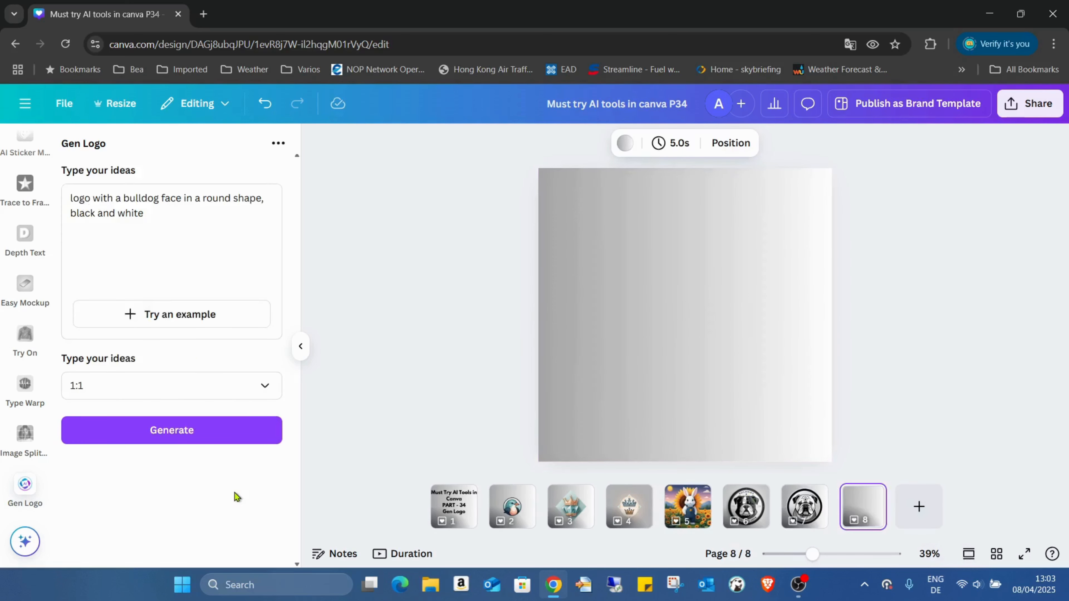
{"action": "left_click", "coordinate": [229, 438]}
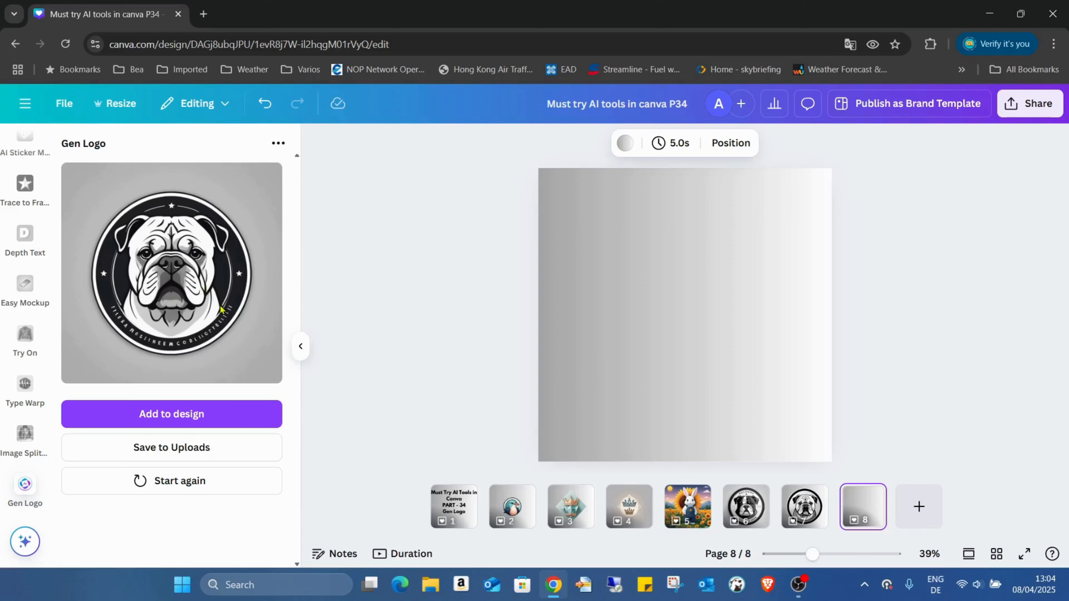
Step: Place the newly generated bulldog logo on page 8, enlarge it to fill the page and compare it with page 7
{"action": "left_click", "coordinate": [226, 415]}
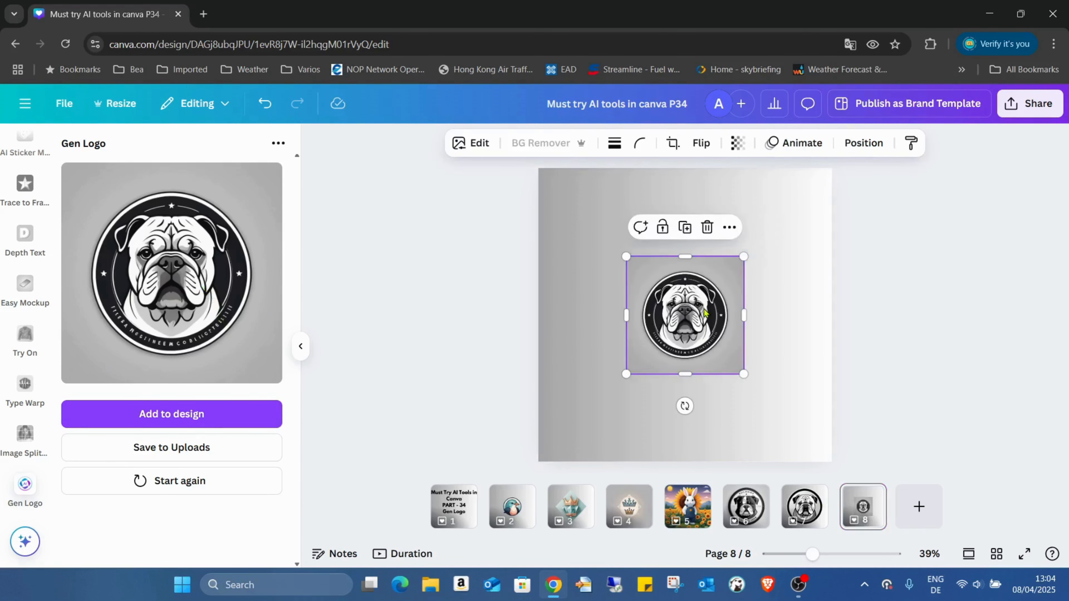
{"action": "left_click_drag", "start_coordinate": [691, 308], "coordinate": [603, 218]}
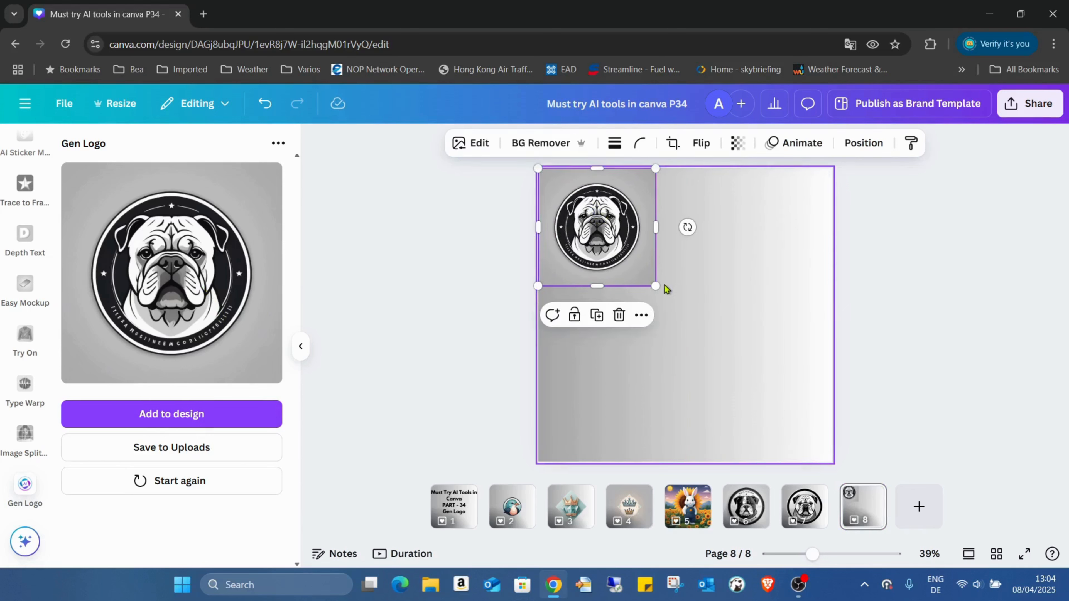
{"action": "left_click_drag", "start_coordinate": [656, 286], "coordinate": [831, 457]}
{"action": "left_click", "coordinate": [809, 496]}
{"action": "left_click", "coordinate": [879, 511]}
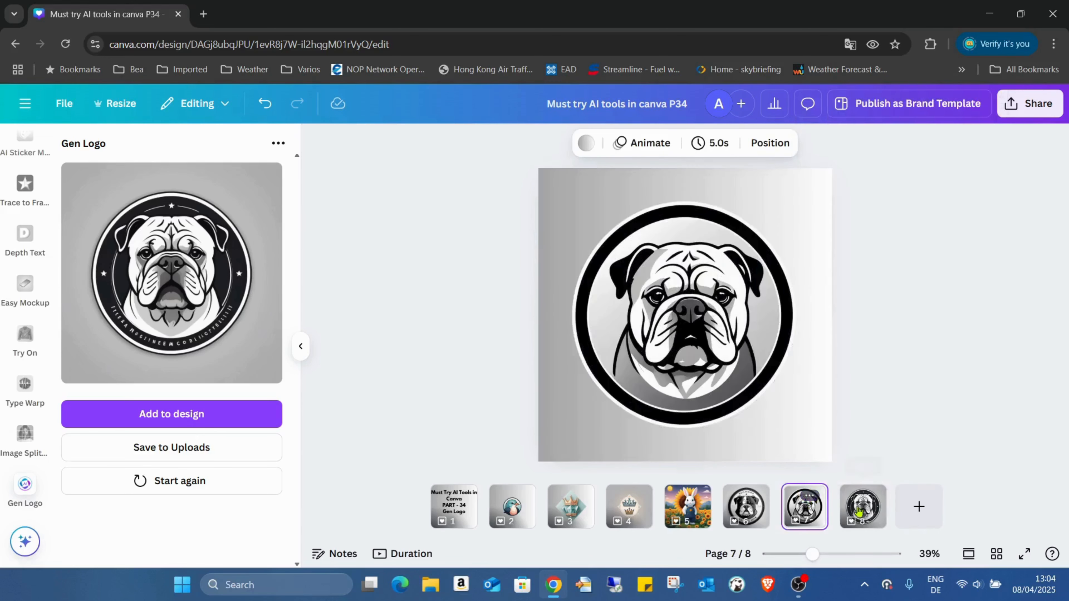
{"action": "left_click", "coordinate": [879, 511]}
{"action": "left_click", "coordinate": [813, 517]}
{"action": "left_click", "coordinate": [863, 508]}
Step: Add a blank page 9, restart Gen Logo and change the prompt to "logo with three diamonds and a crown, black and white"
{"action": "left_click", "coordinate": [919, 507]}
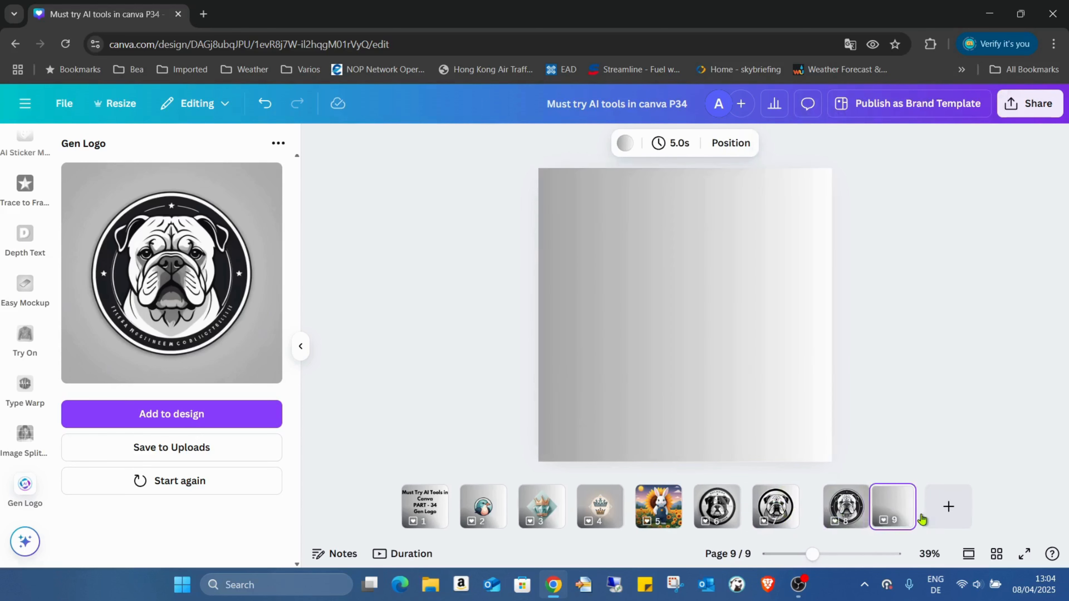
{"action": "left_click", "coordinate": [208, 484]}
{"action": "left_click_drag", "start_coordinate": [174, 211], "coordinate": [124, 200]}
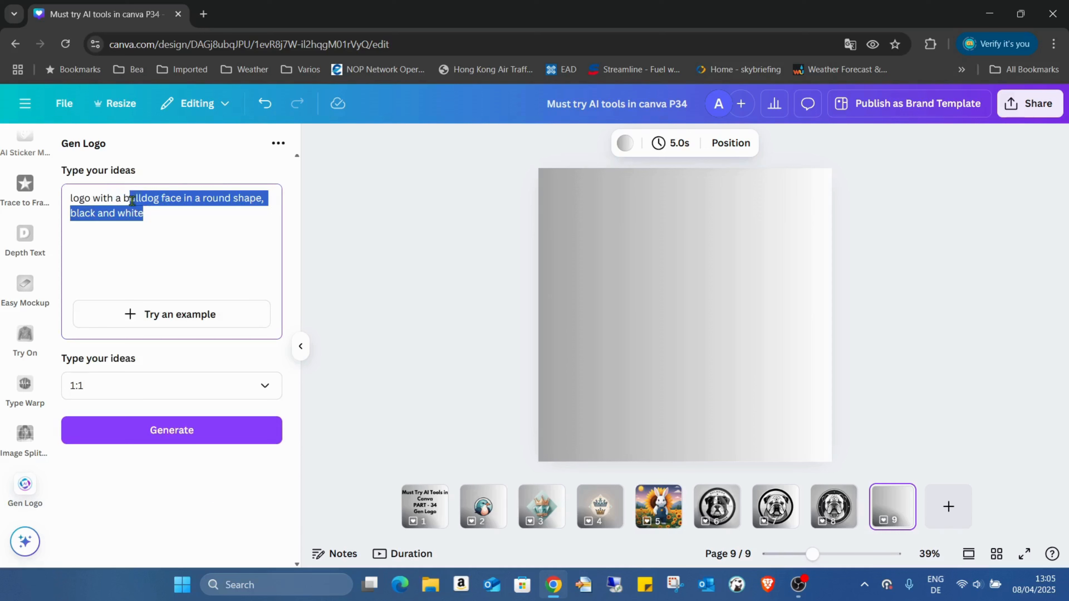
{"action": "key", "text": "BackSpace"}
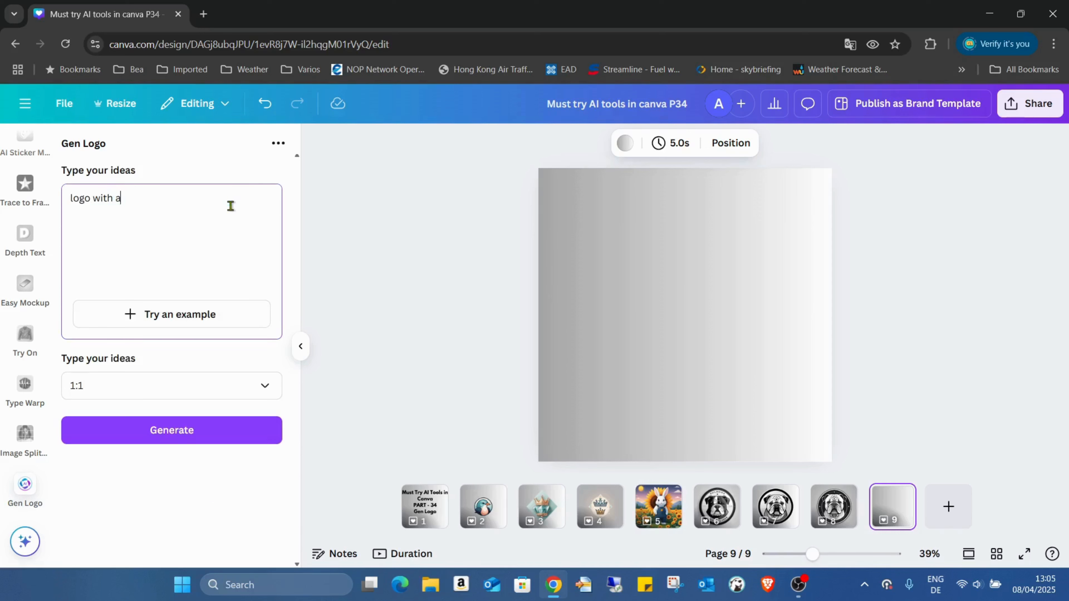
{"action": "type", "text": "three"}
{"action": "type", "text": " diamonds "}
{"action": "type", "text": "and a ce"}
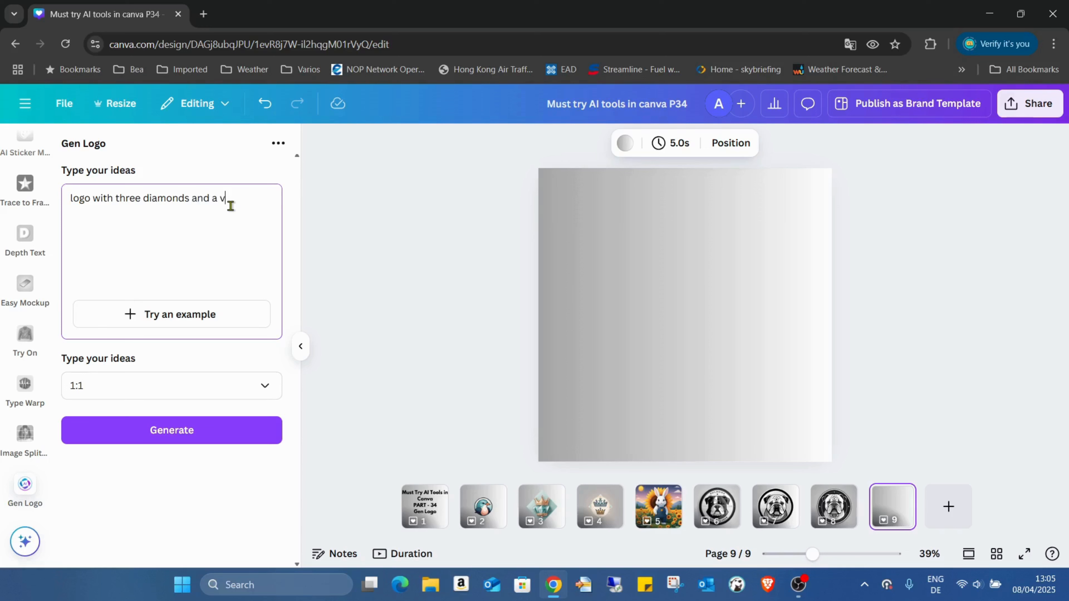
{"action": "key", "text": "BackSpace"}
{"action": "type", "text": "rown,"}
{"action": "type", "text": "black and white"}
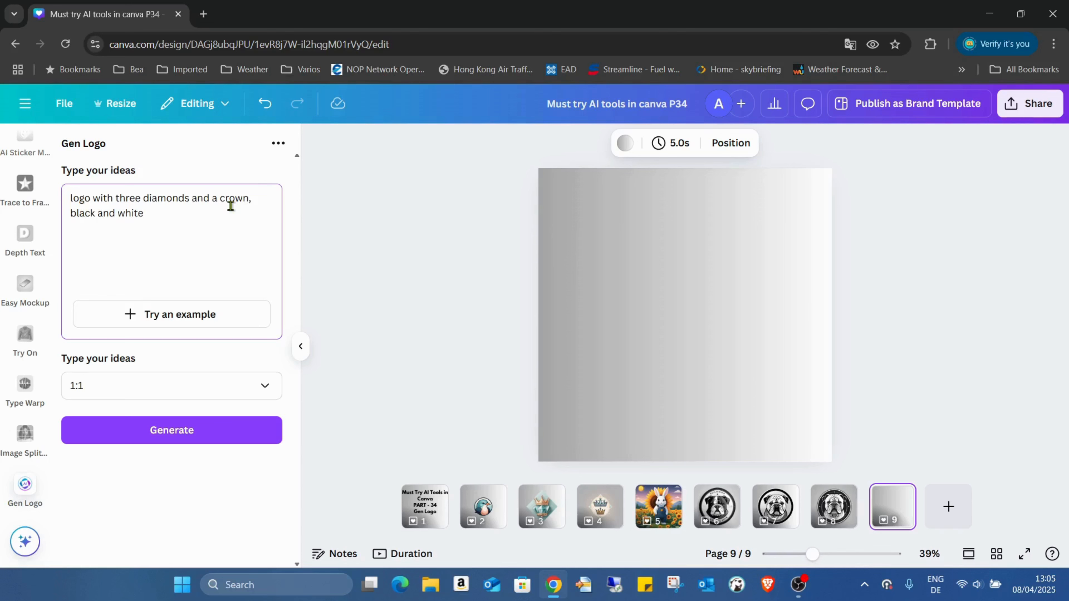
Step: Append "in a shild" to the crown prompt and generate the logo
{"action": "type", "text": "in a shild"}
{"action": "left_click", "coordinate": [205, 429]}
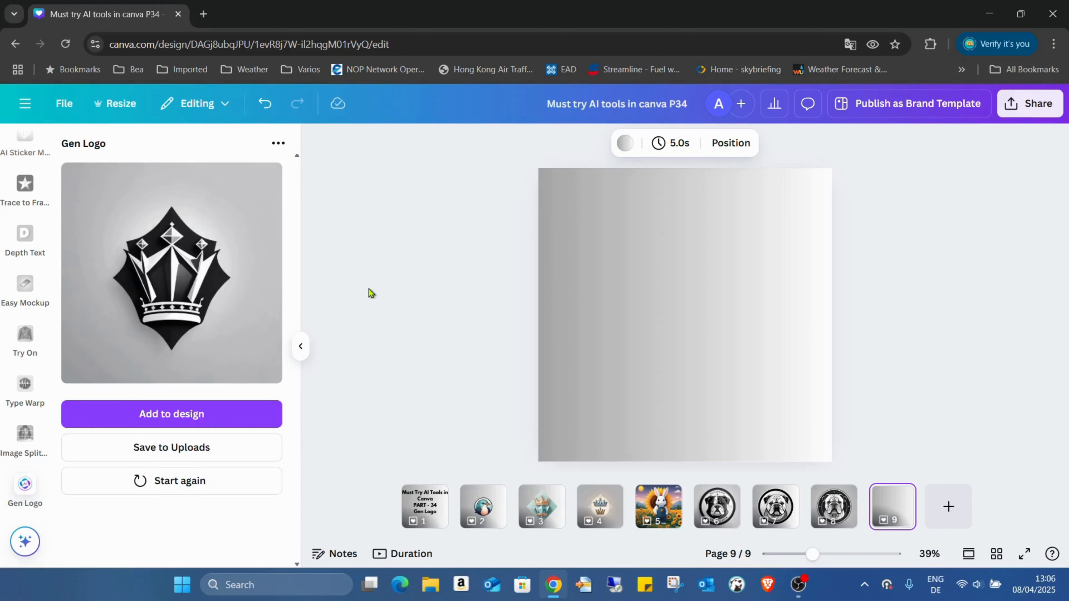
Step: Fill page 9 with the generated crown logo and remove its background
{"action": "left_click", "coordinate": [200, 421]}
{"action": "left_click_drag", "start_coordinate": [715, 315], "coordinate": [629, 228]}
{"action": "left_click_drag", "start_coordinate": [657, 285], "coordinate": [859, 429]}
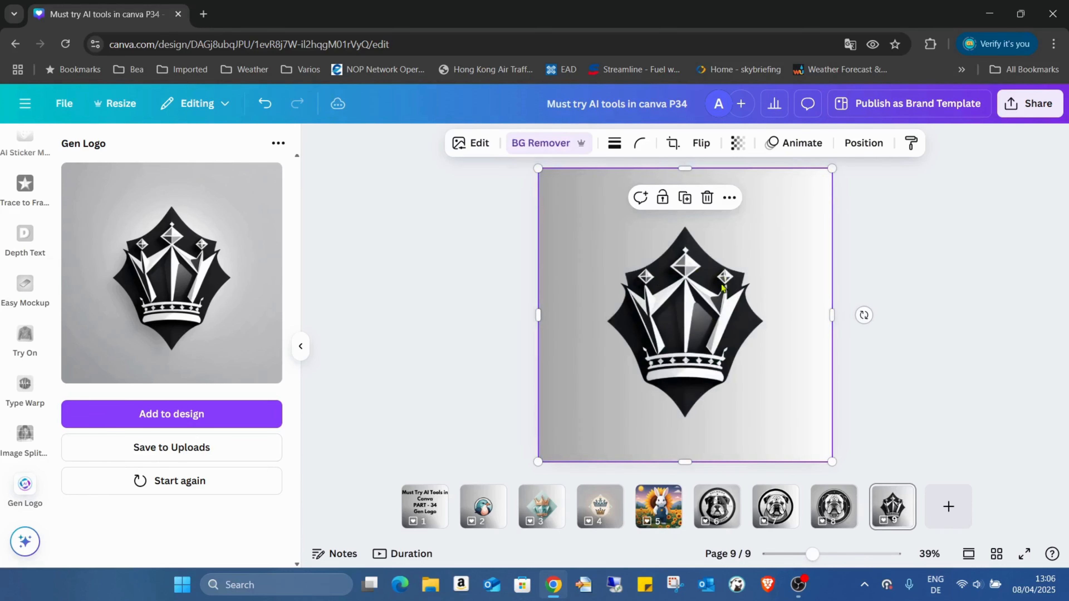
Step: Add a blank page 10 and try to generate another logo from the same crown prompt
{"action": "left_click", "coordinate": [949, 507]}
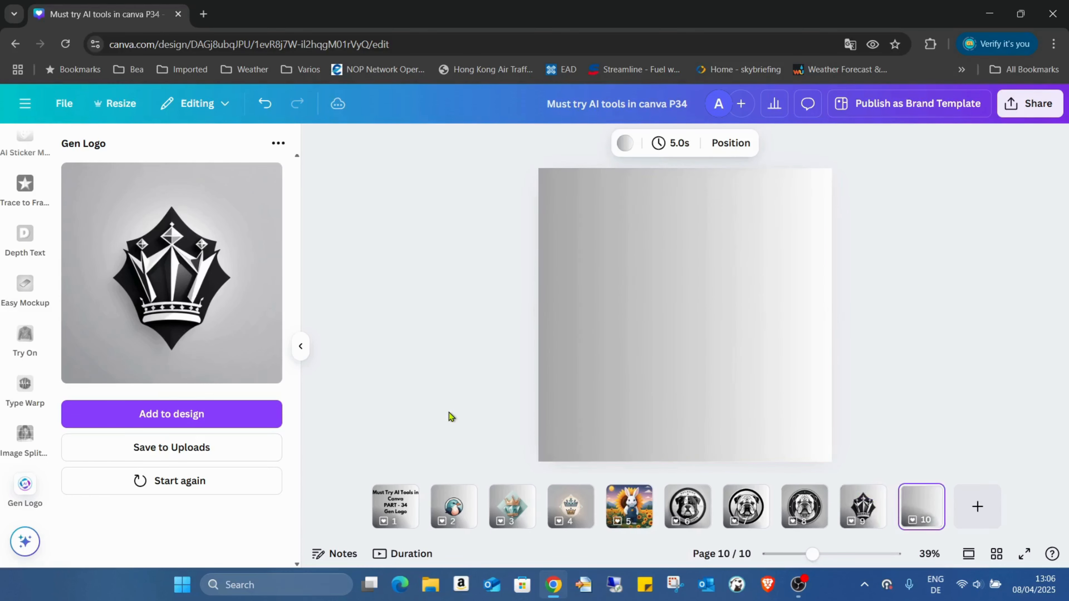
{"action": "left_click", "coordinate": [184, 491]}
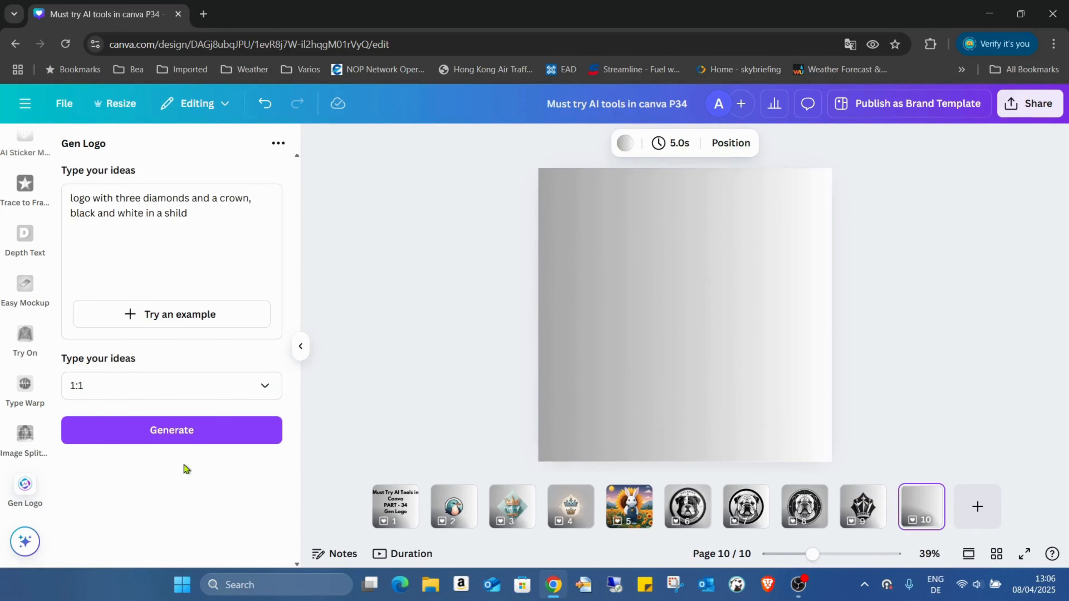
{"action": "left_click", "coordinate": [192, 431]}
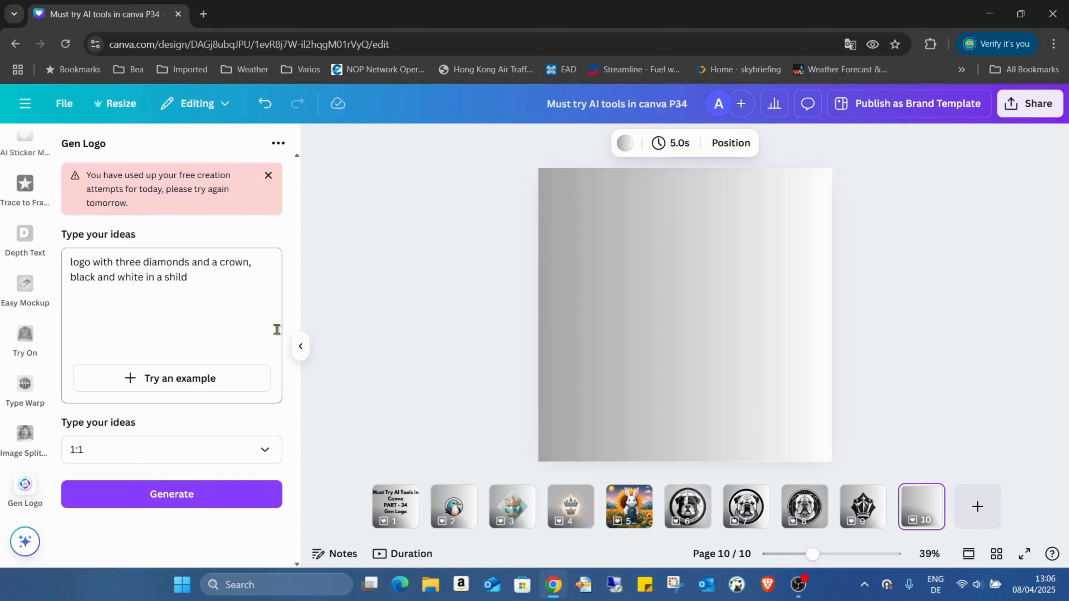
Step: Present the design full screen and review the generated logos on pages 9 back to 6
{"action": "left_click", "coordinate": [1023, 555]}
{"action": "key", "text": "Left"}
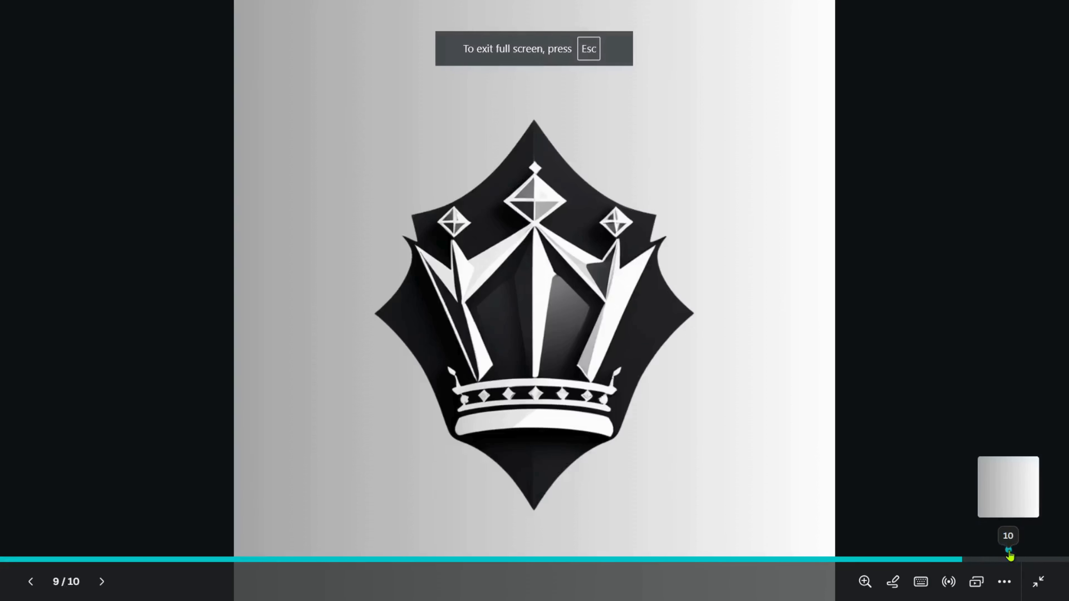
{"action": "key", "text": "Left"}
{"action": "key", "text": "Left"}
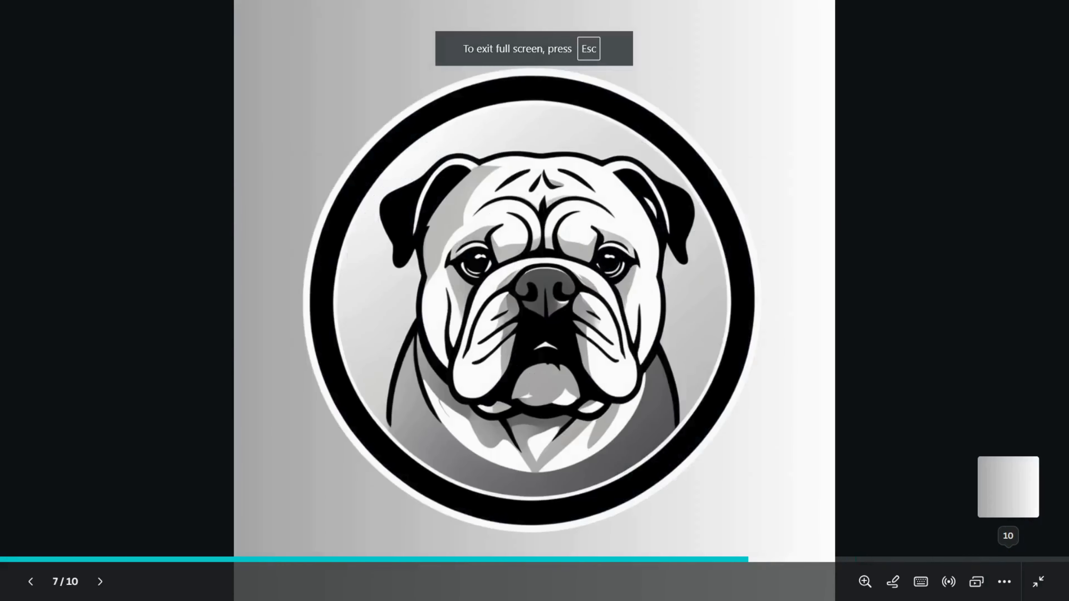
{"action": "key", "text": "Right"}
{"action": "key", "text": "Right"}
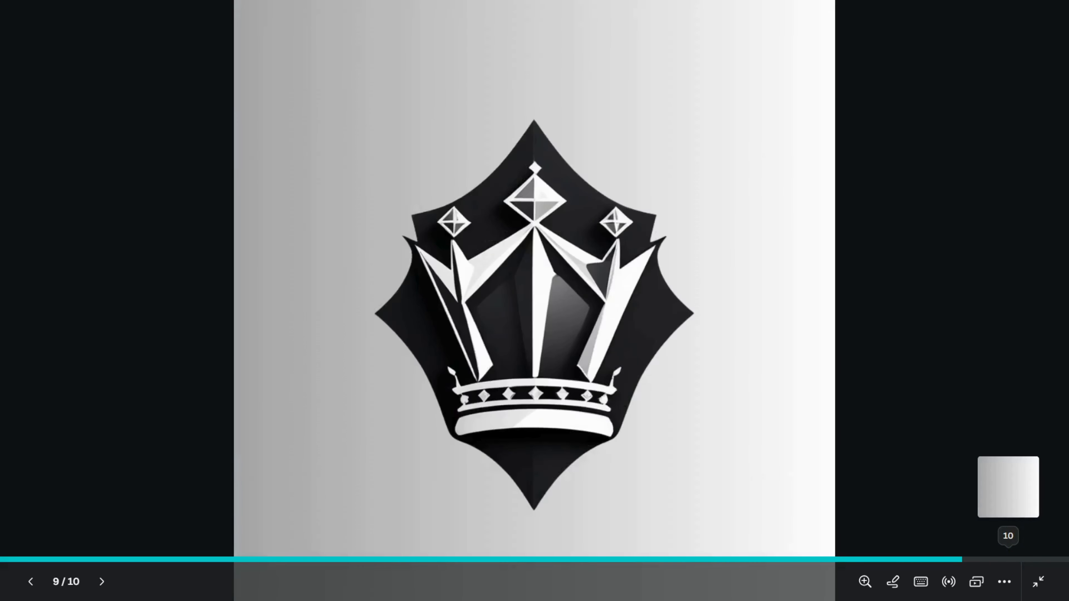
{"action": "key", "text": "Left"}
{"action": "key", "text": "Left"}
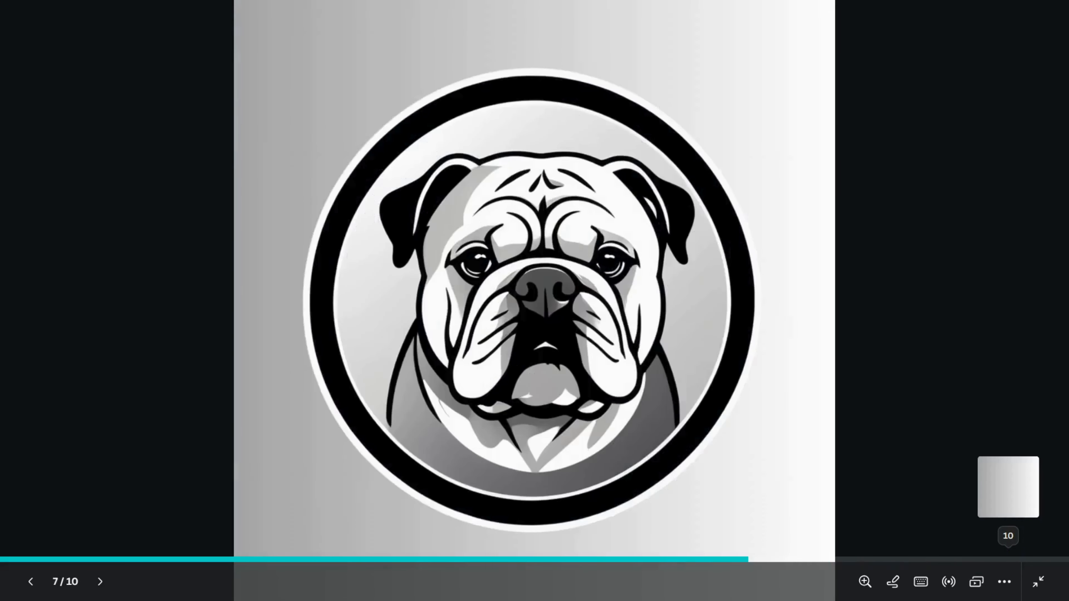
{"action": "key", "text": "Left"}
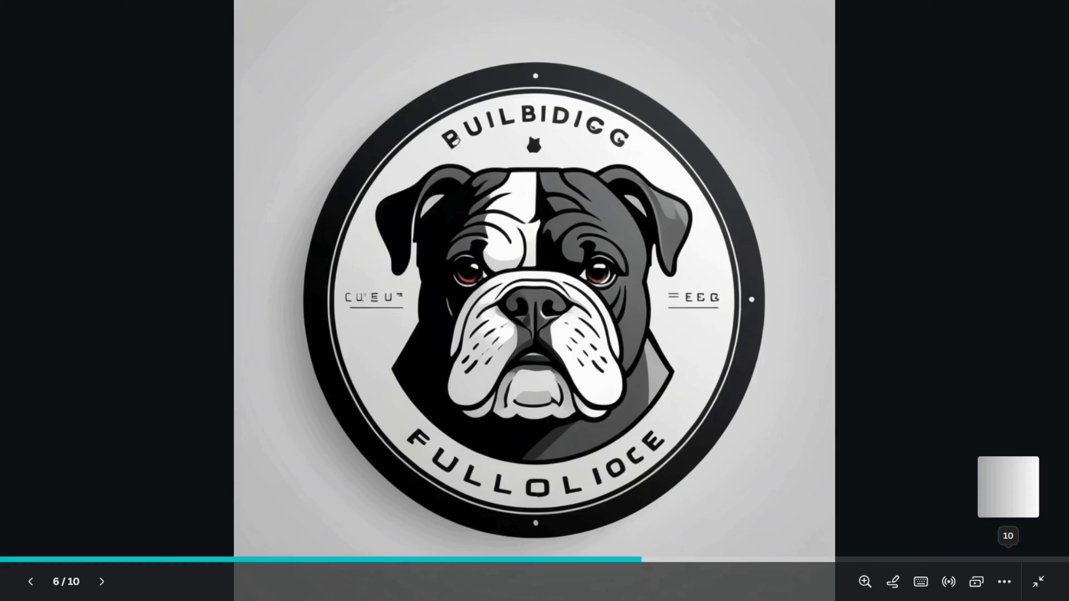